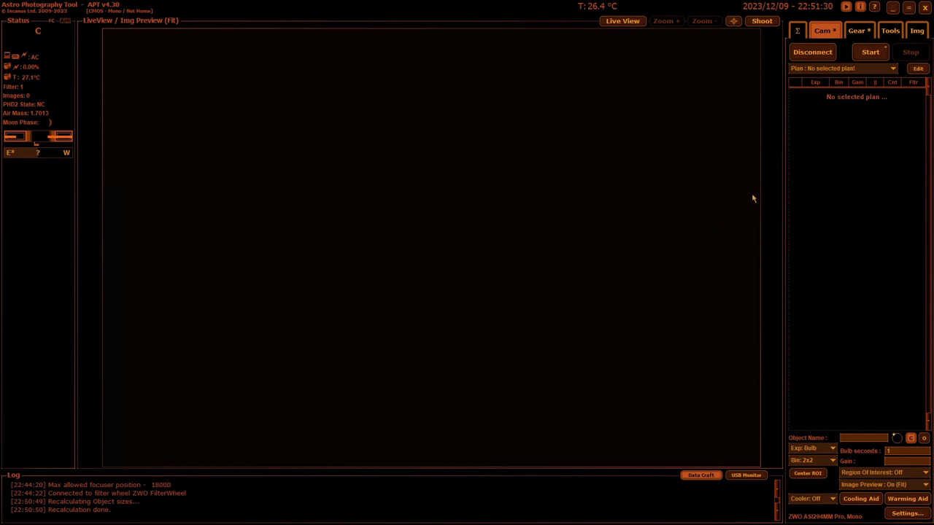
# - Move from the Gear tab to the Tools tab to reach the Object Calculator
pyautogui.click(860, 33)
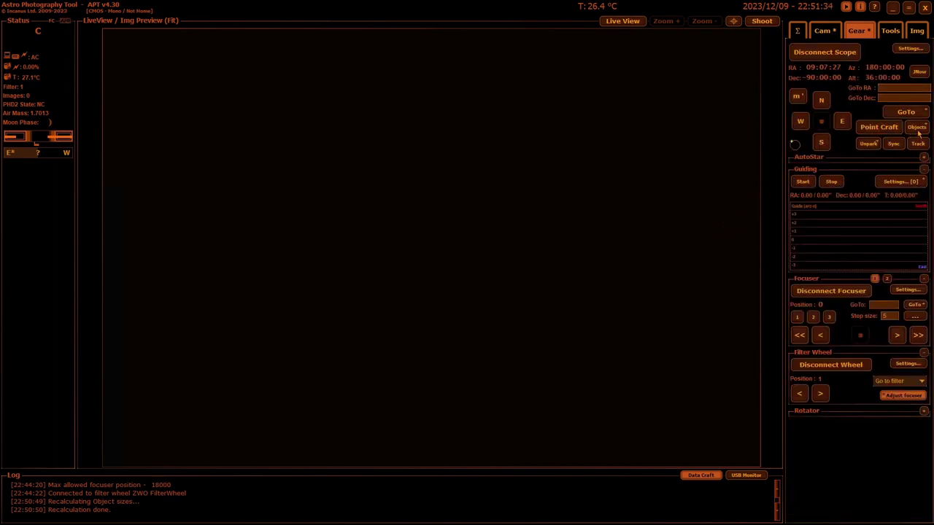
pyautogui.click(890, 31)
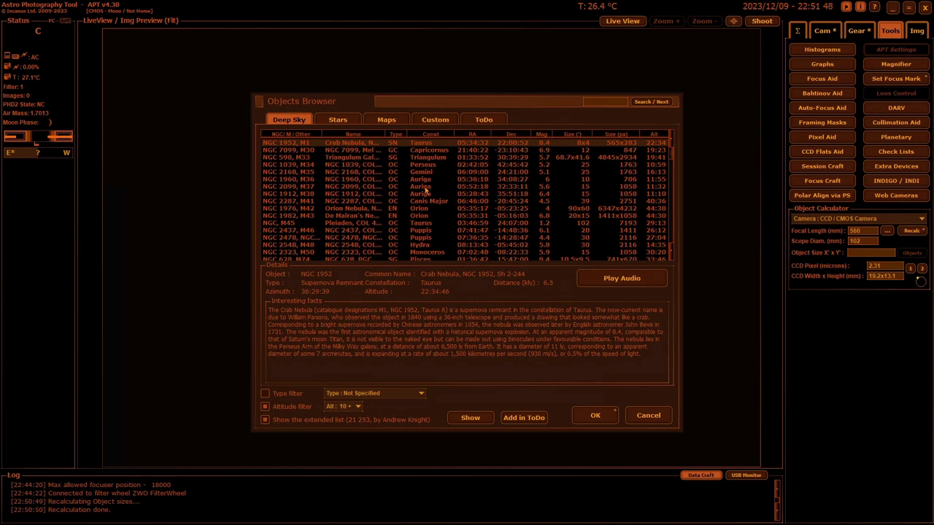
# - Select NGC 598, the Triangulum Galaxy, and load it as the current target
pyautogui.click(346, 157)
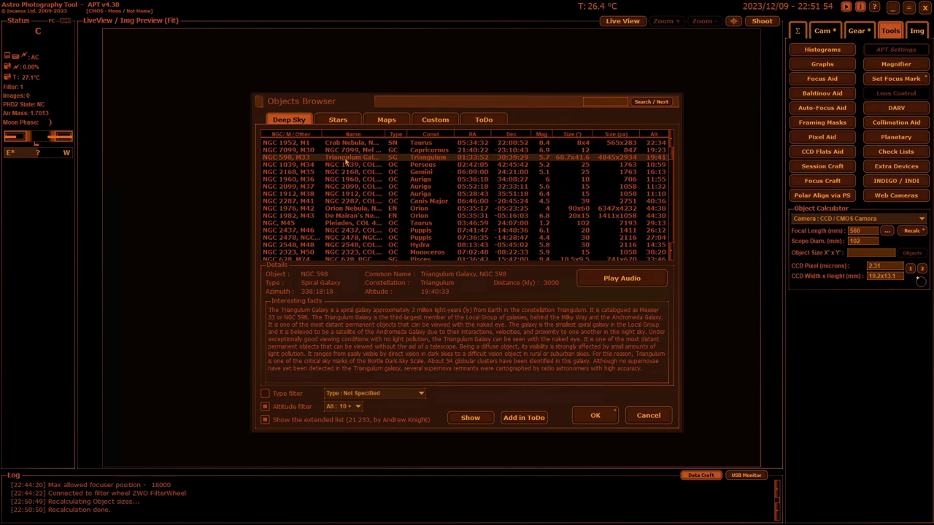
pyautogui.doubleClick(346, 161)
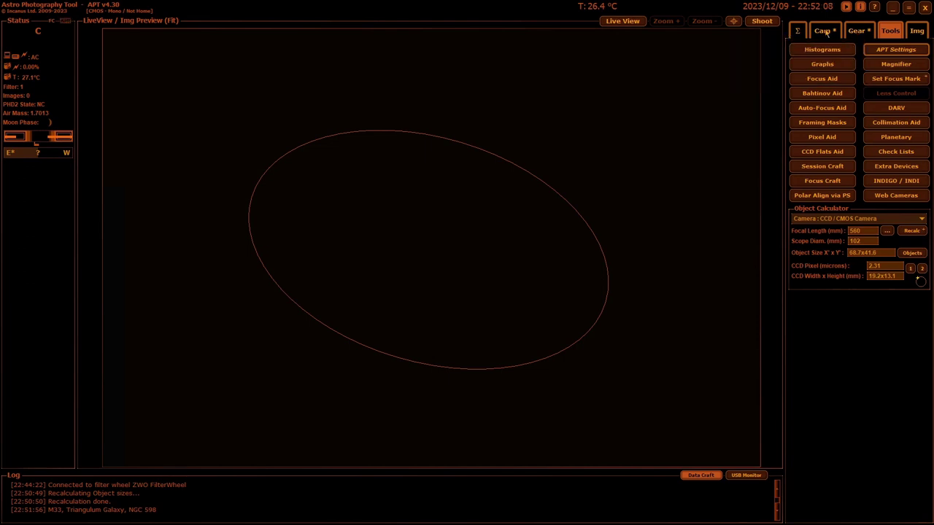
# - Check M33's GoTo RA/Dec on the Gear tab, then switch to the camera controls
pyautogui.click(858, 31)
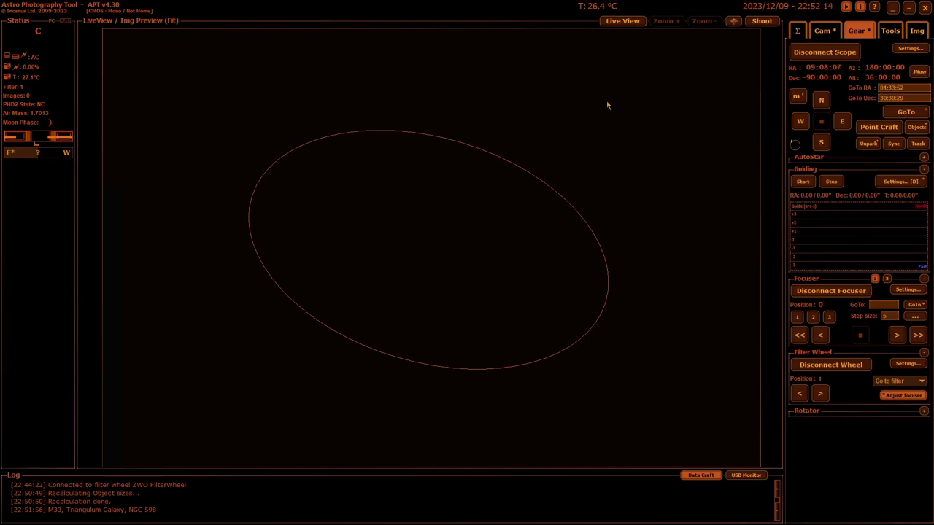
pyautogui.click(818, 33)
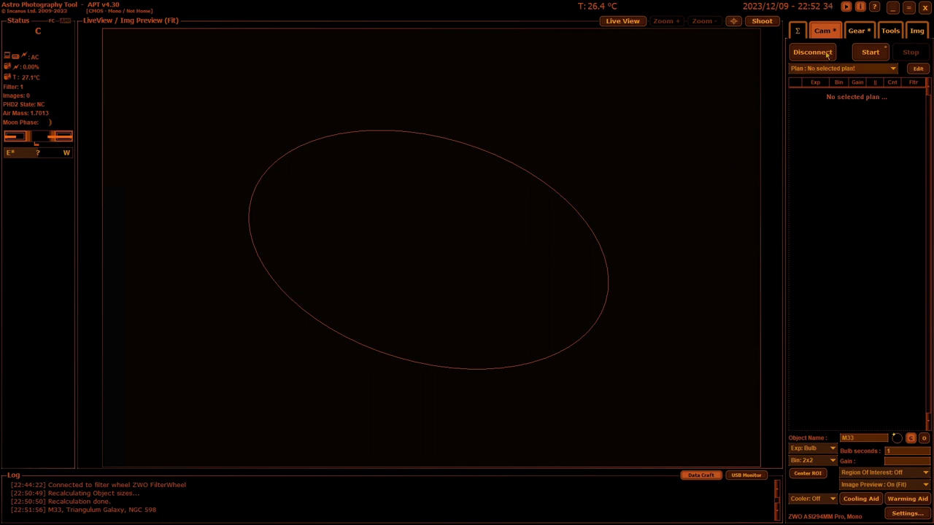
# - Set both Point Craft positions to M33 (01:33:52 / 30:39:29), then close Point Craft
pyautogui.click(858, 32)
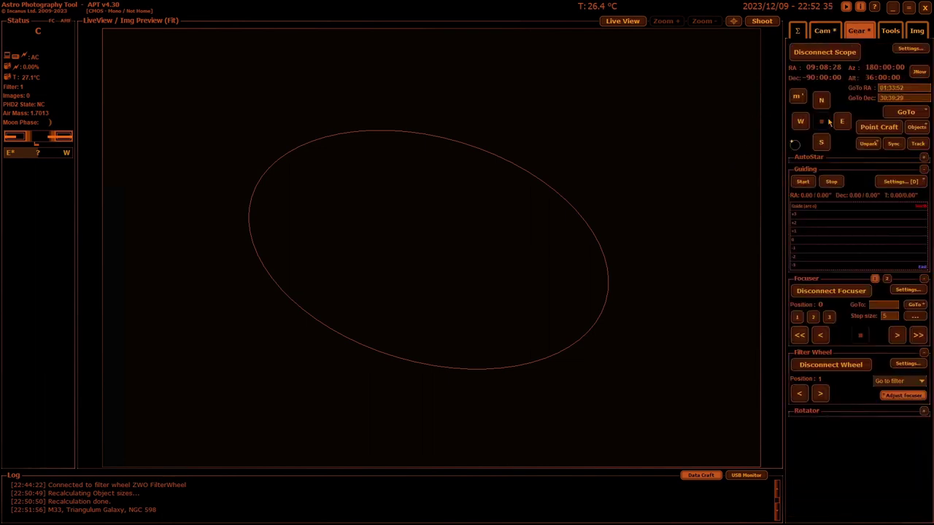
pyautogui.click(883, 132)
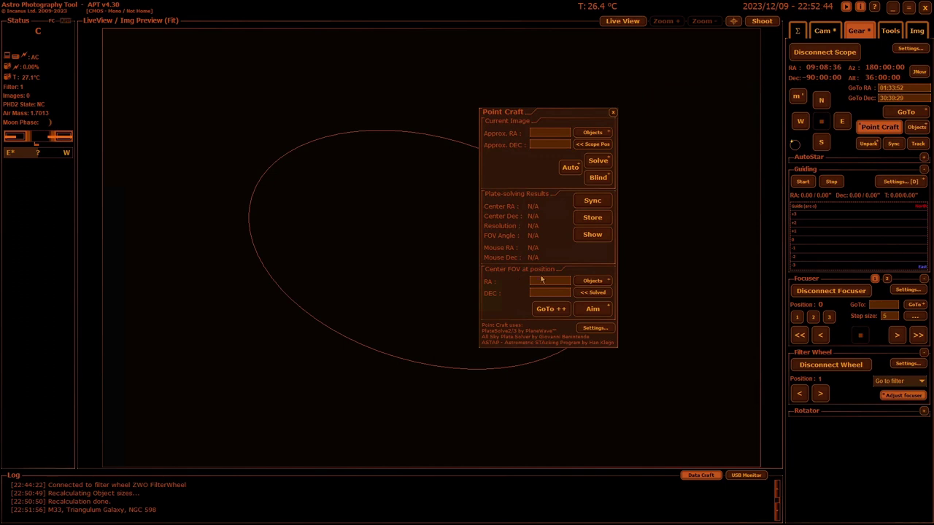
pyautogui.click(591, 134)
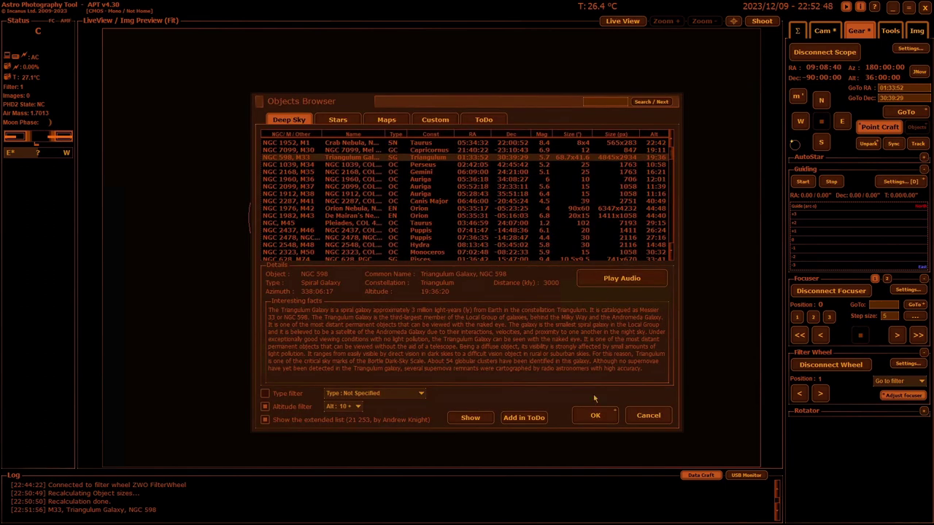
pyautogui.click(595, 415)
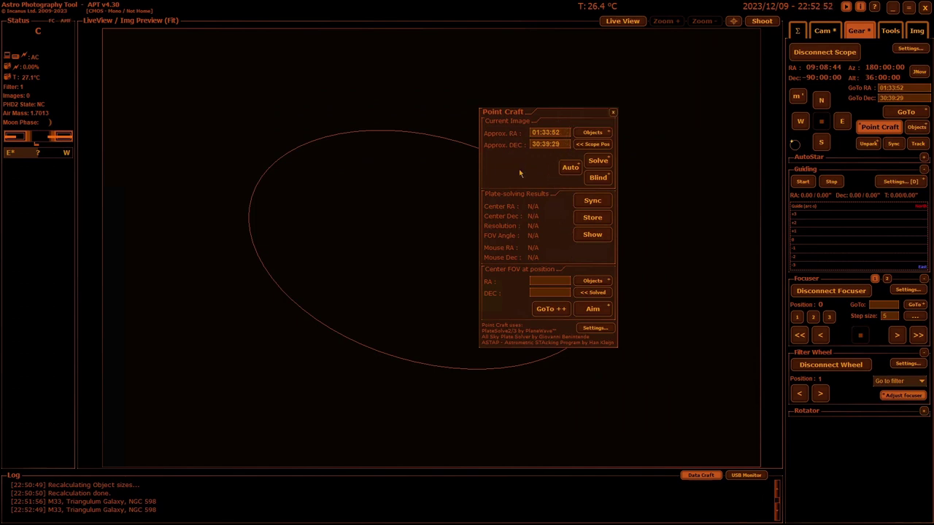
pyautogui.click(591, 281)
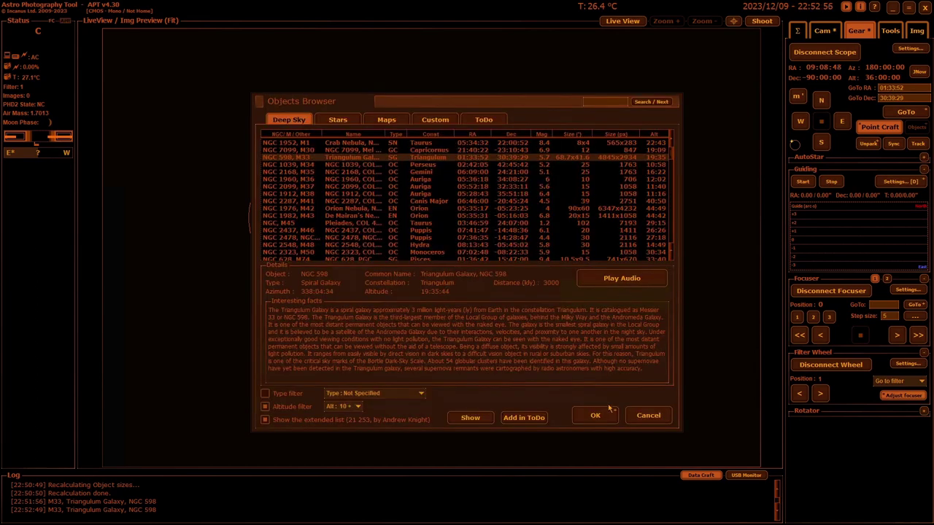
pyautogui.click(604, 414)
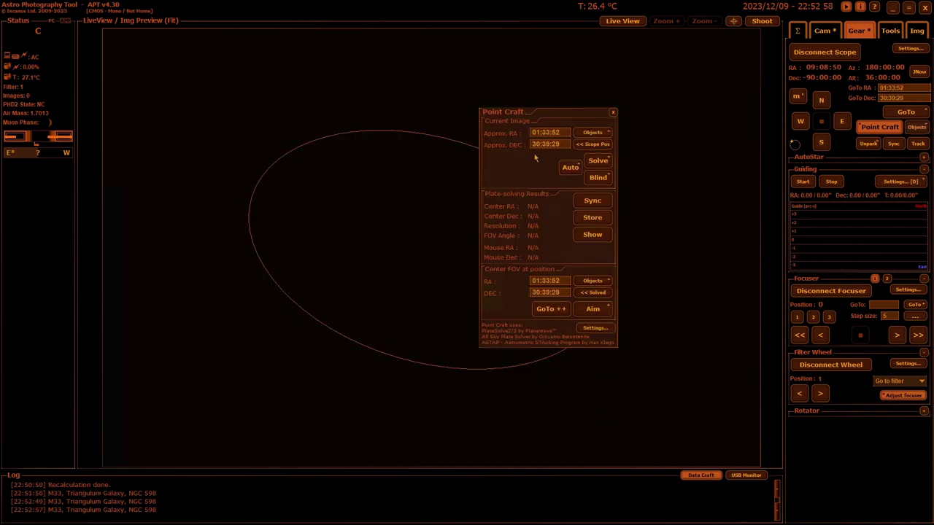
pyautogui.click(614, 112)
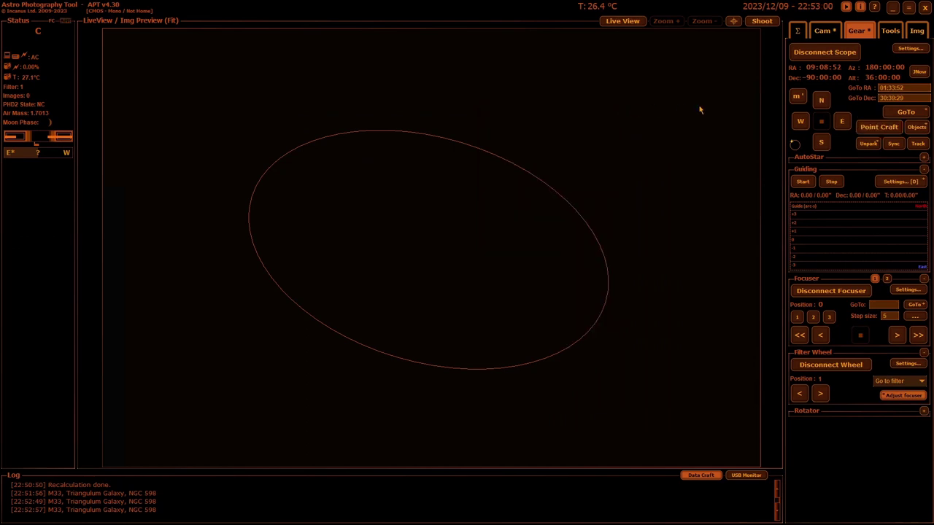
pyautogui.click(828, 32)
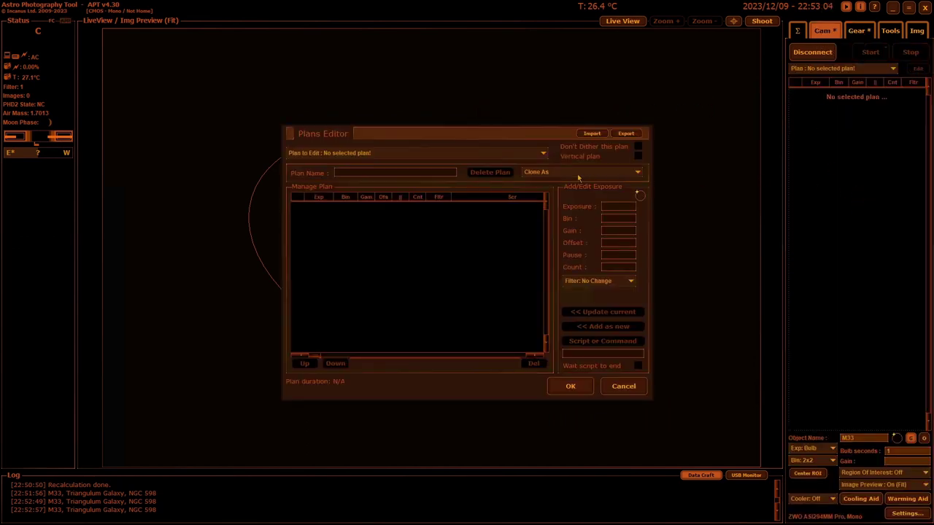
pyautogui.click(543, 154)
pyautogui.click(365, 179)
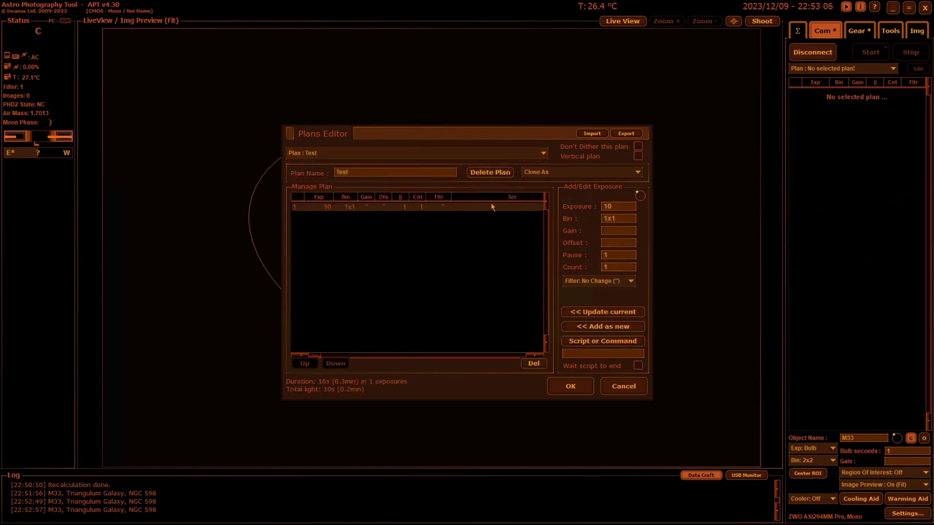
pyautogui.click(610, 341)
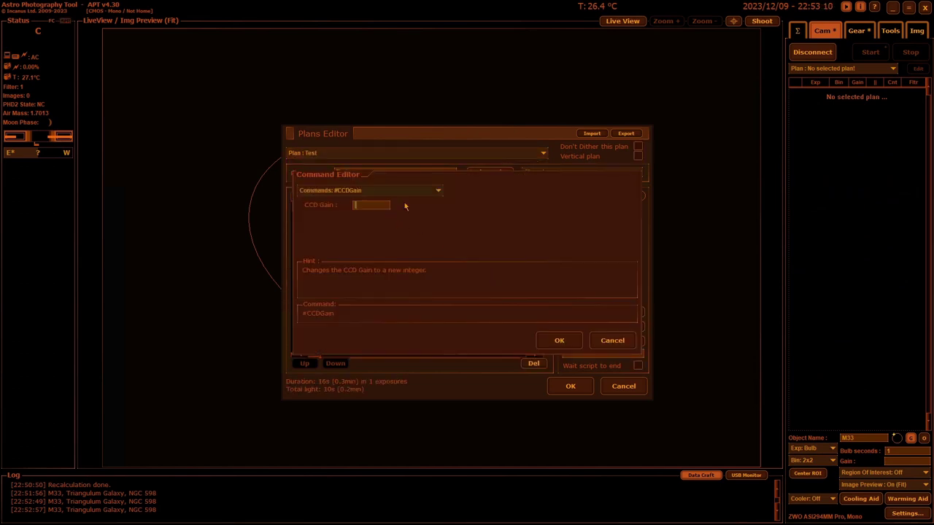
pyautogui.click(439, 190)
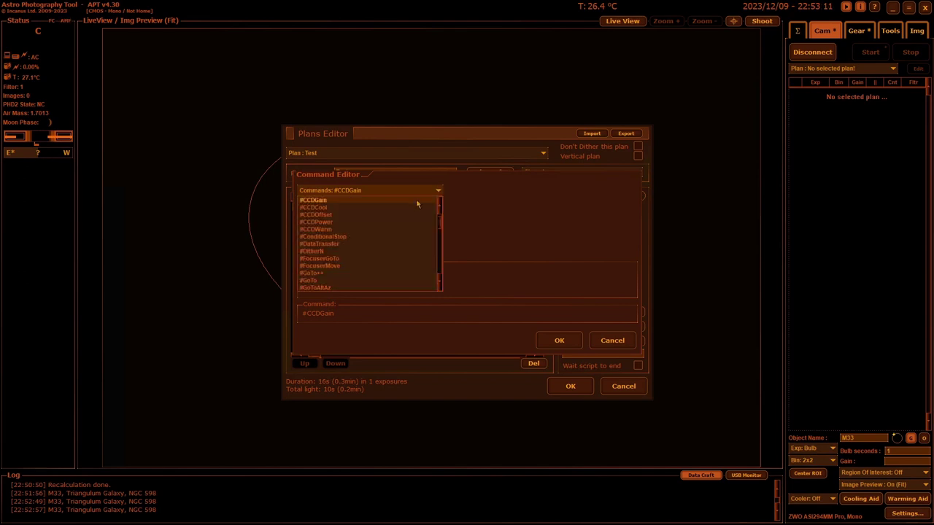
pyautogui.click(320, 273)
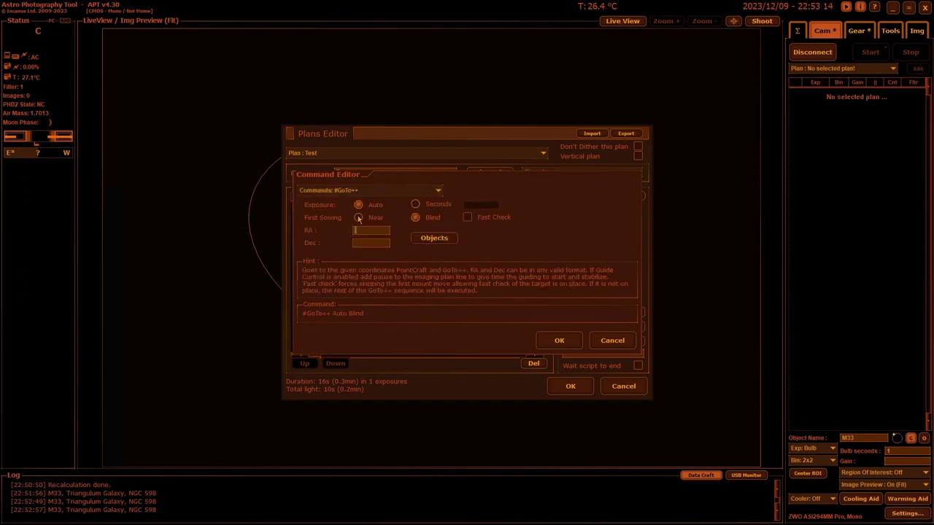
pyautogui.click(435, 238)
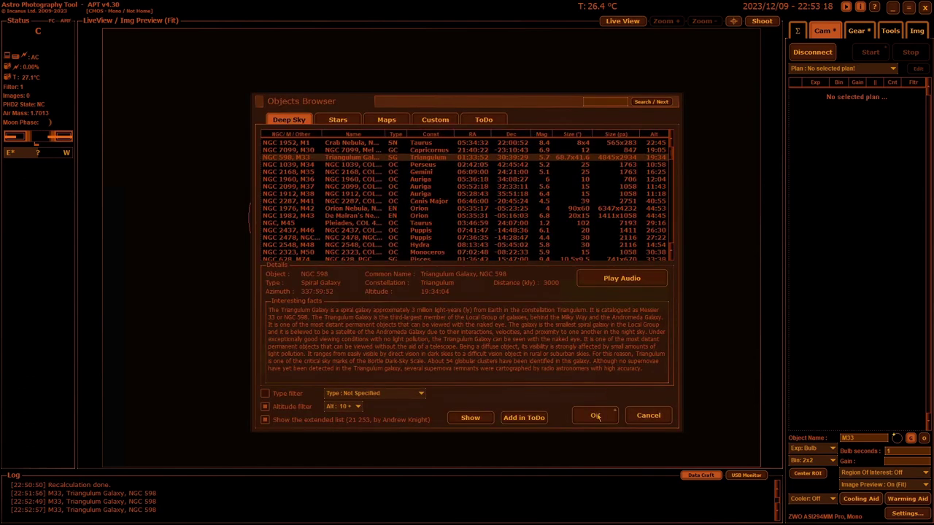
pyautogui.click(596, 416)
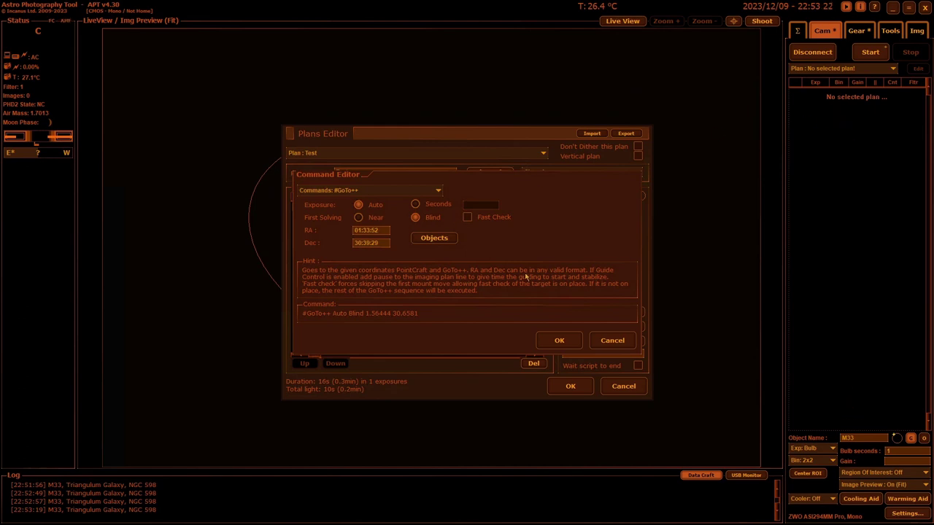
pyautogui.click(610, 340)
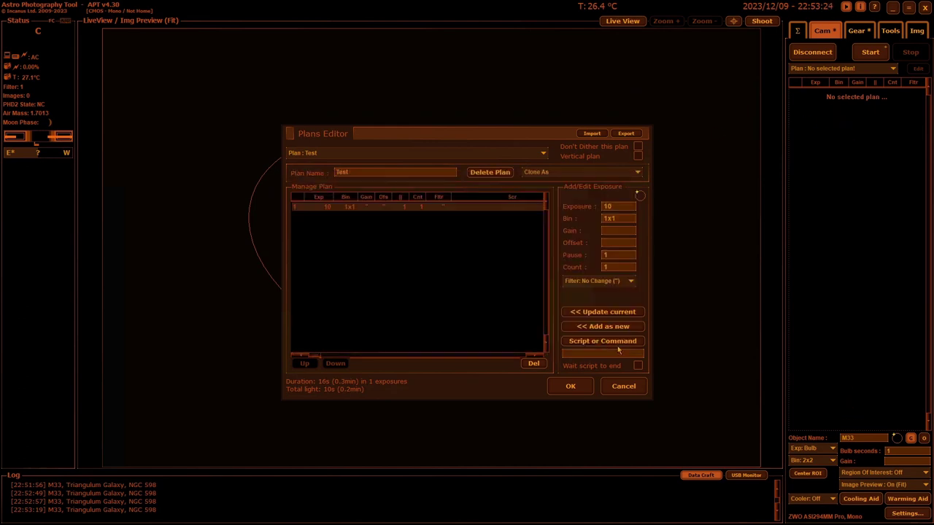
pyautogui.click(623, 386)
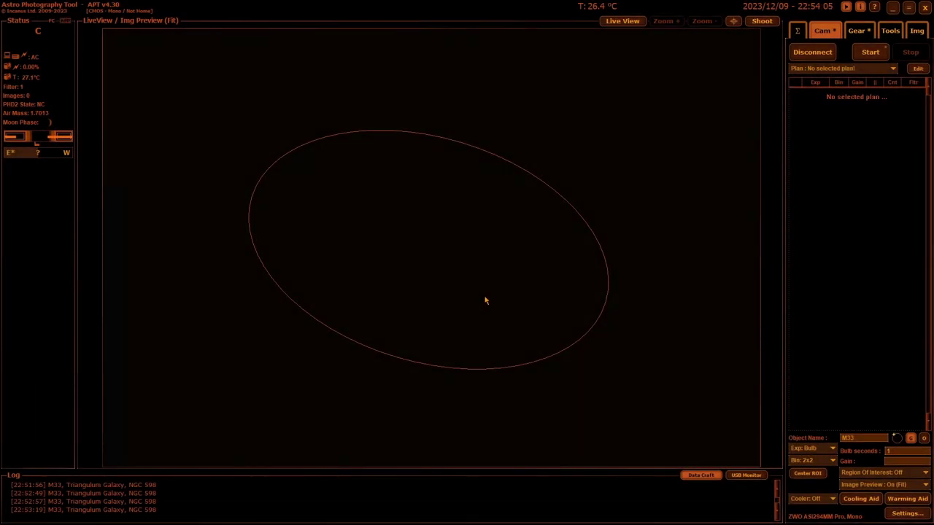
# - Reopen the Objects Browser from the Object Name field, showing the Triangulum Galaxy's details
pyautogui.doubleClick(486, 299)
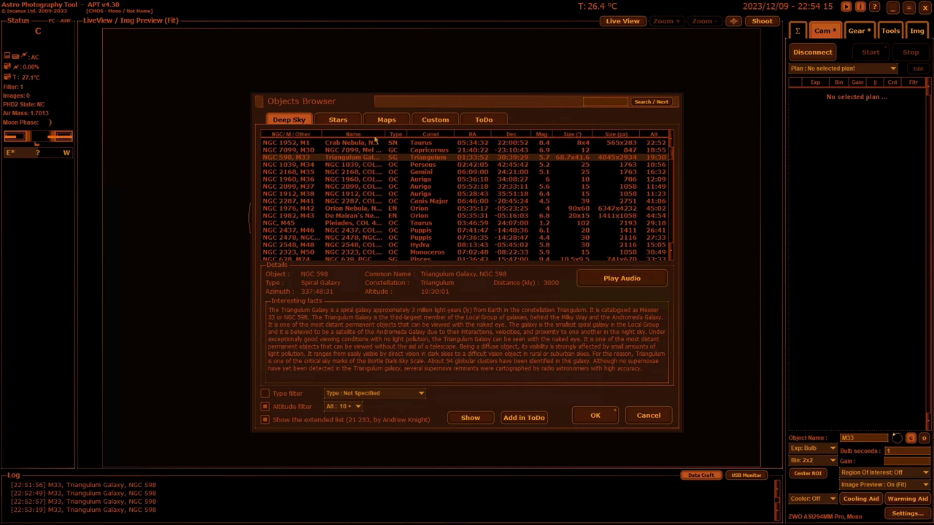
# - Search the extended deep-sky list for 2070 and select NGC 2070, the Tarantula Nebula
pyautogui.click(265, 420)
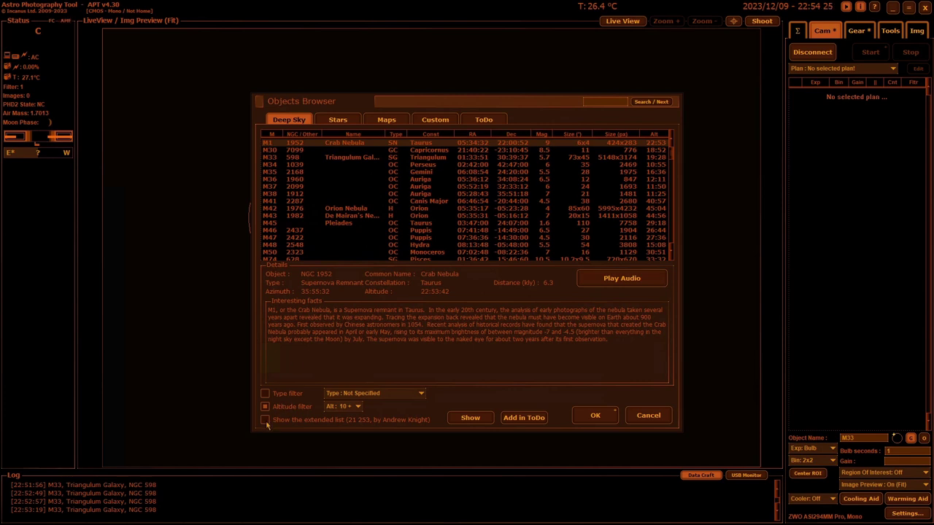
pyautogui.click(265, 421)
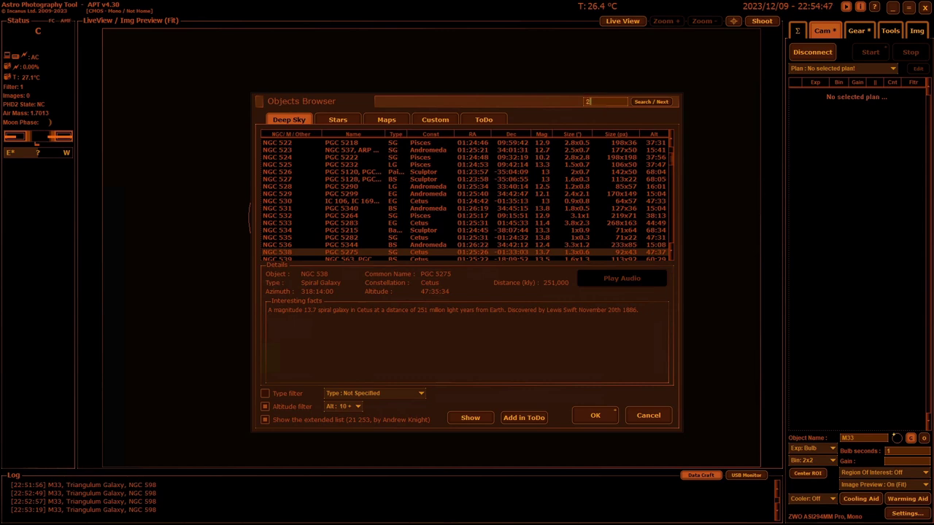
pyautogui.write('070')
pyautogui.click(645, 103)
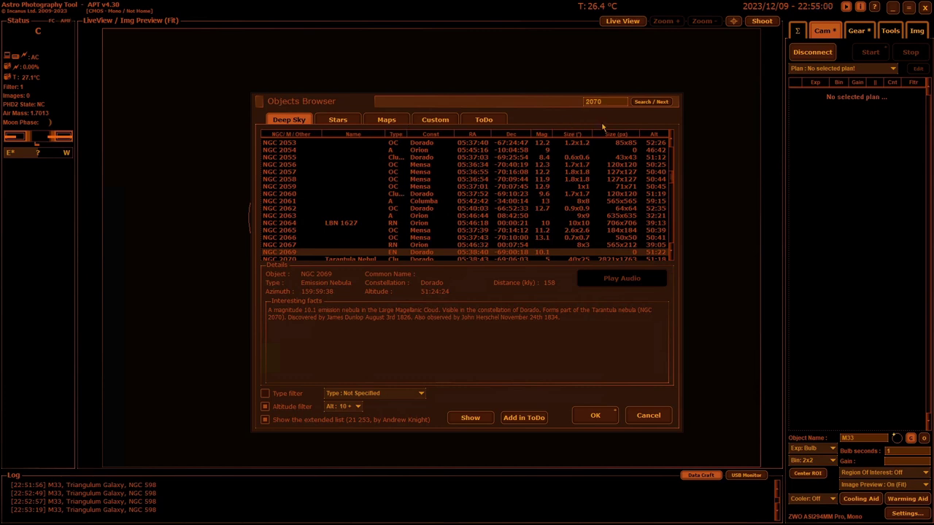
pyautogui.click(654, 103)
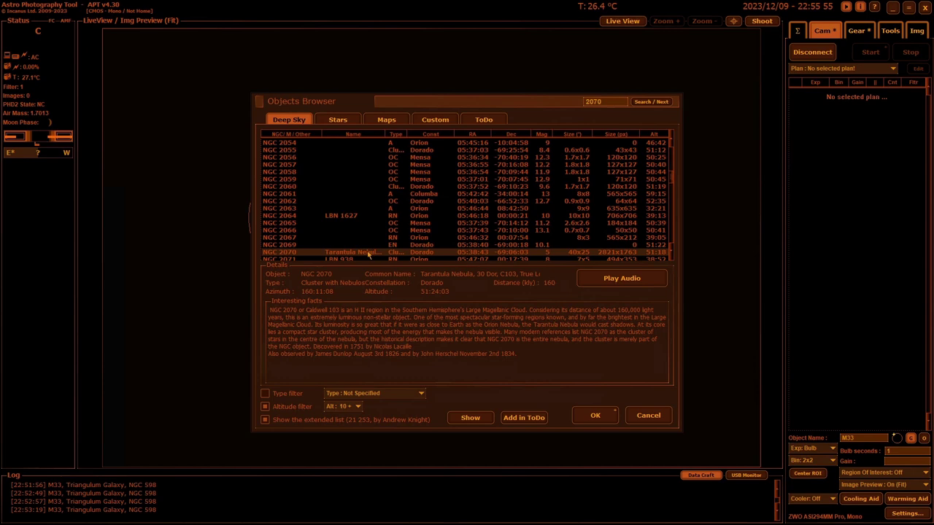
pyautogui.scroll(-3, 365, 241)
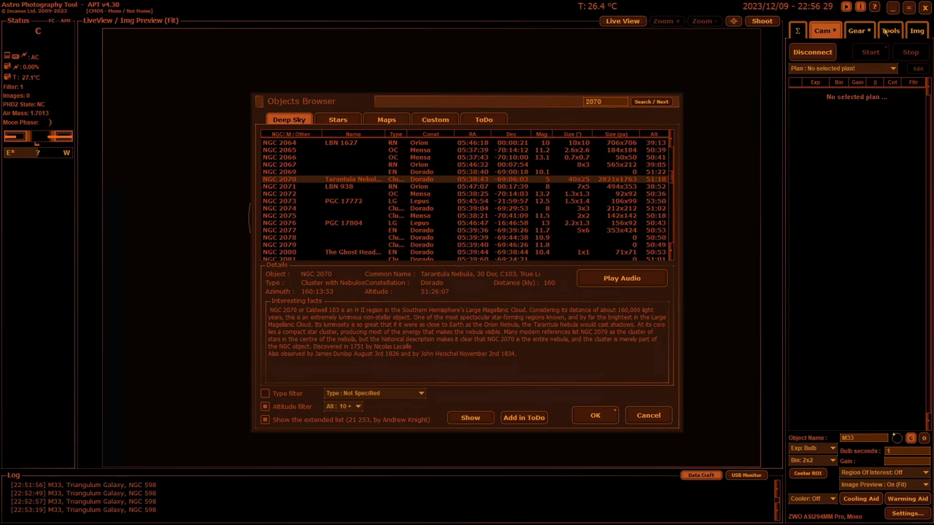
pyautogui.click(891, 33)
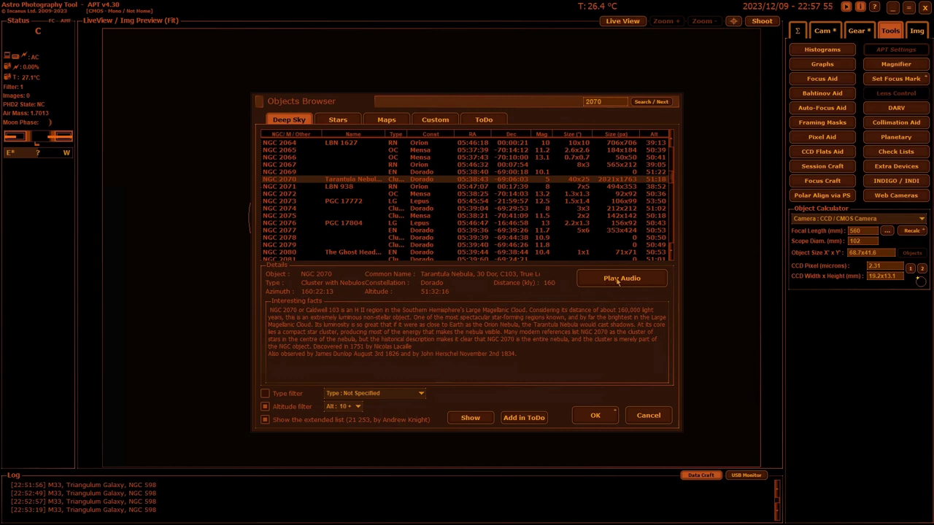
pyautogui.click(619, 280)
pyautogui.click(622, 279)
# - Turn on the Type filter and list only galaxy clusters
pyautogui.click(267, 394)
pyautogui.click(421, 394)
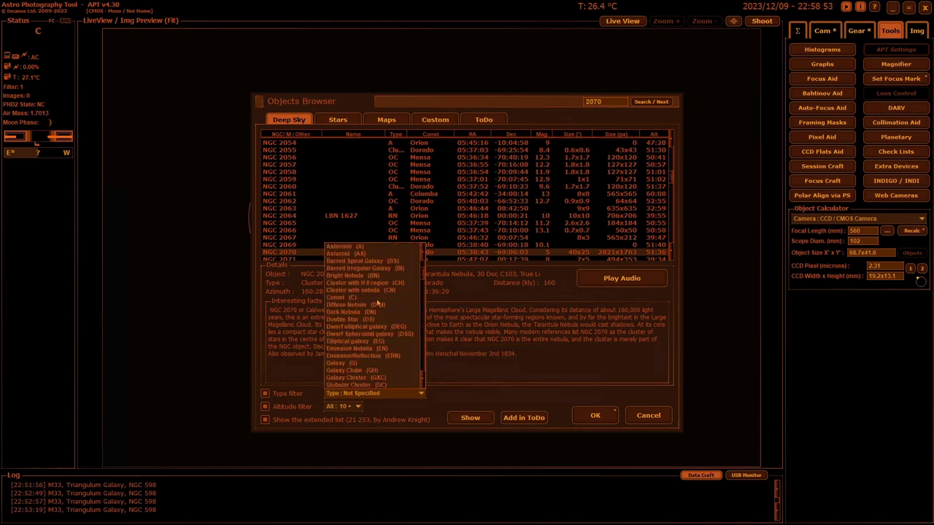
pyautogui.scroll(-1, 379, 374)
pyautogui.click(370, 372)
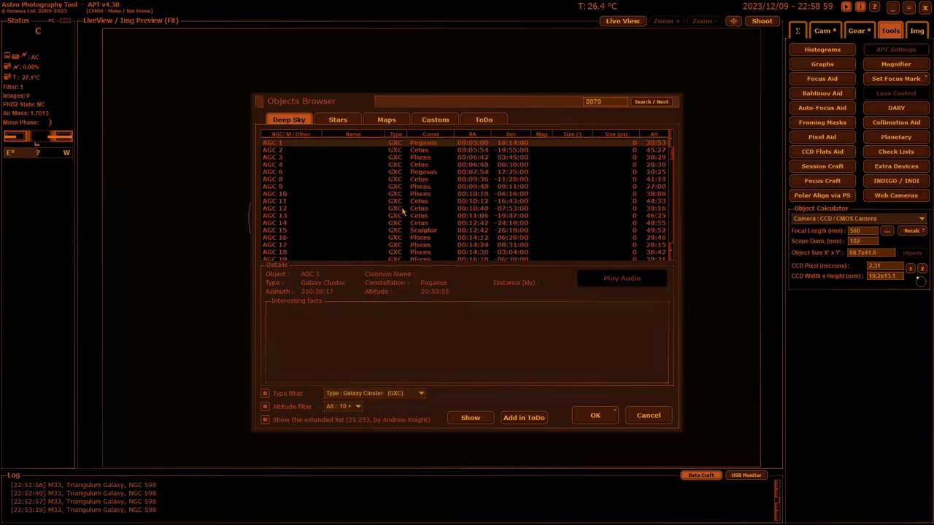
pyautogui.scroll(-6, 402, 215)
pyautogui.scroll(-7, 402, 215)
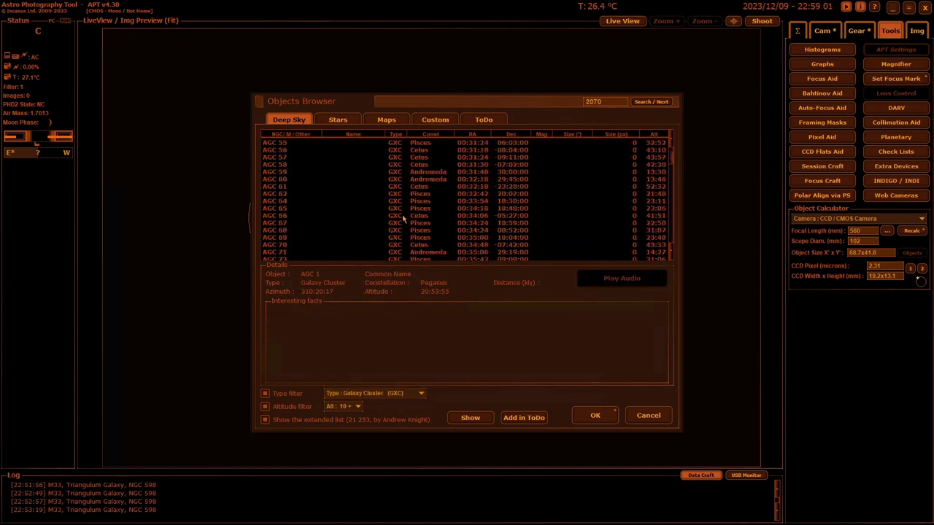
pyautogui.scroll(7, 398, 218)
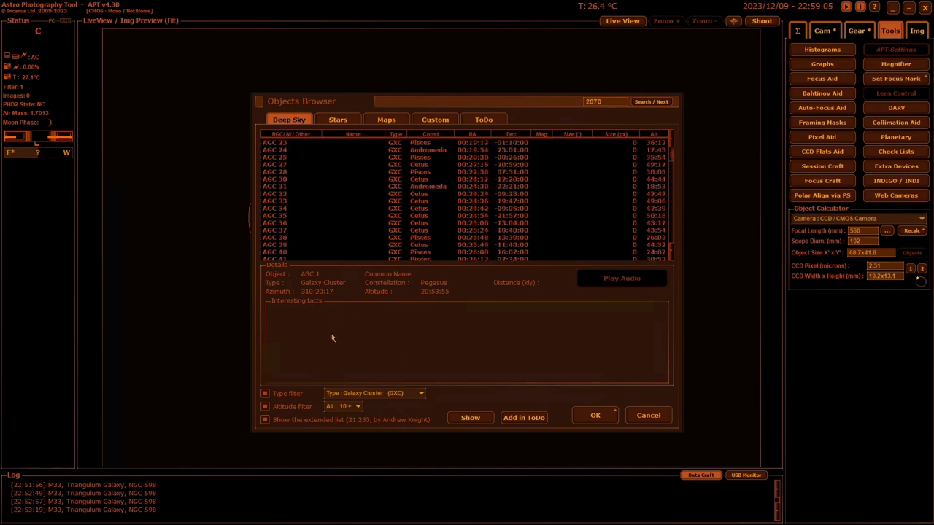
# - Filter the list to diffuse nebulae, then to dark nebulae
pyautogui.click(421, 394)
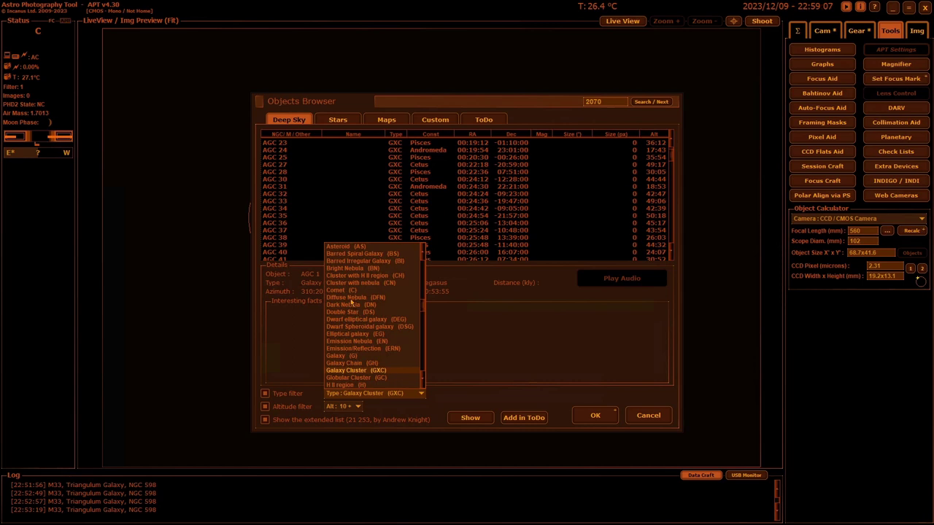
pyautogui.click(349, 298)
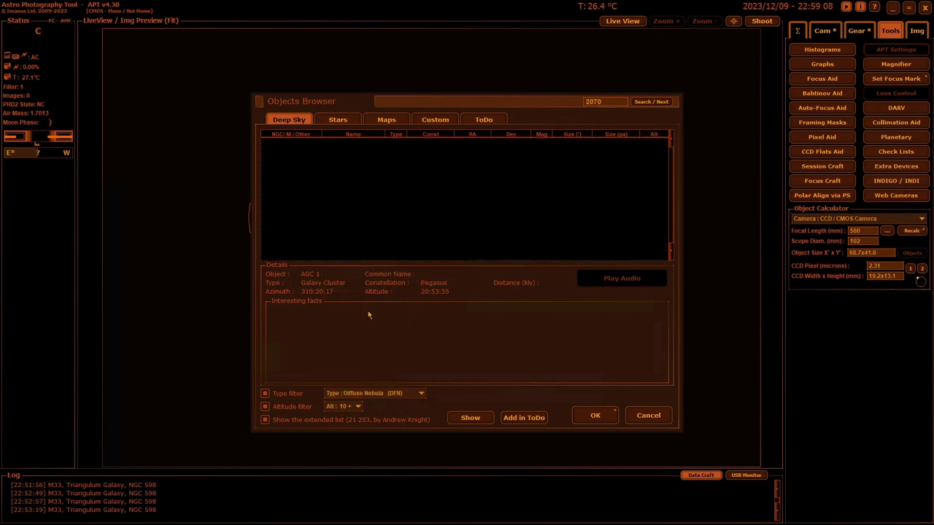
pyautogui.click(413, 391)
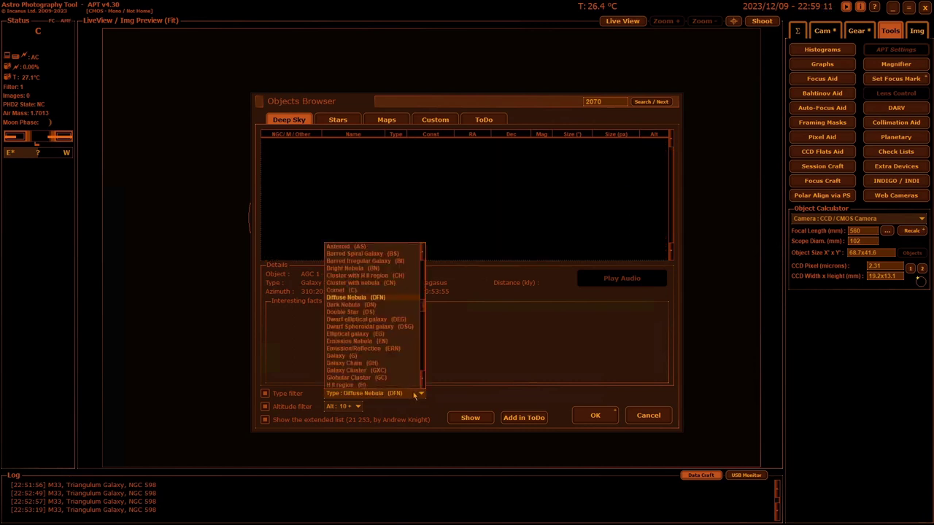
pyautogui.click(344, 306)
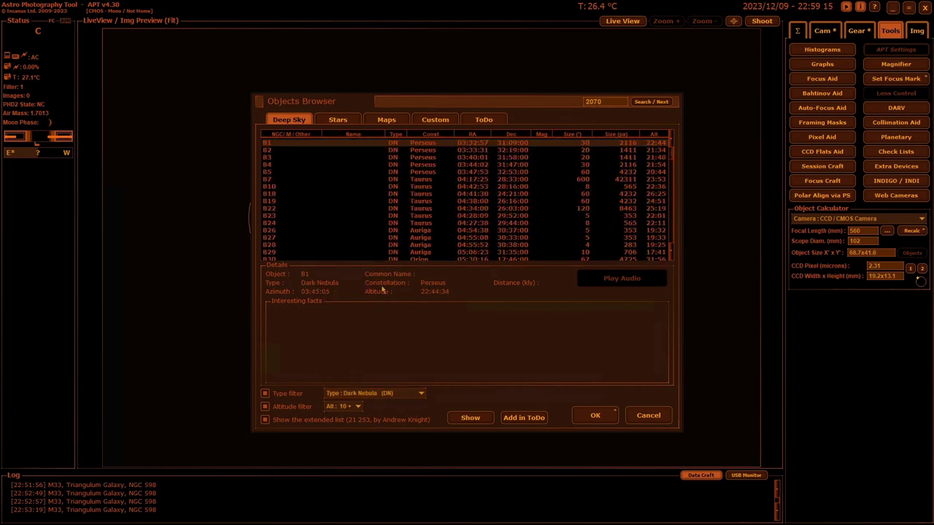
# - Reset the object type to Not Specified and turn type filtering off
pyautogui.click(420, 394)
pyautogui.click(352, 253)
pyautogui.click(266, 394)
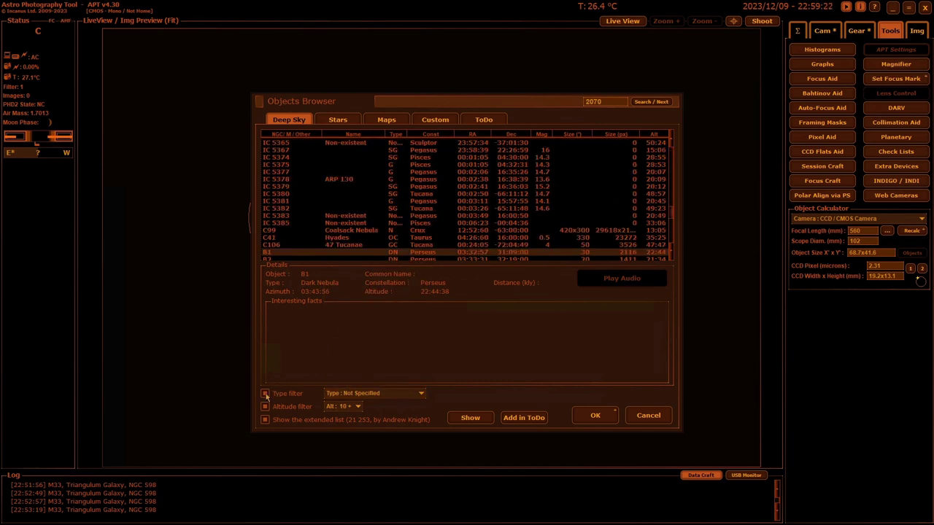
pyautogui.click(266, 394)
# - Select M45, the Pleiades, send its framing to Stellarium, view it there, and return
pyautogui.scroll(15, 554, 241)
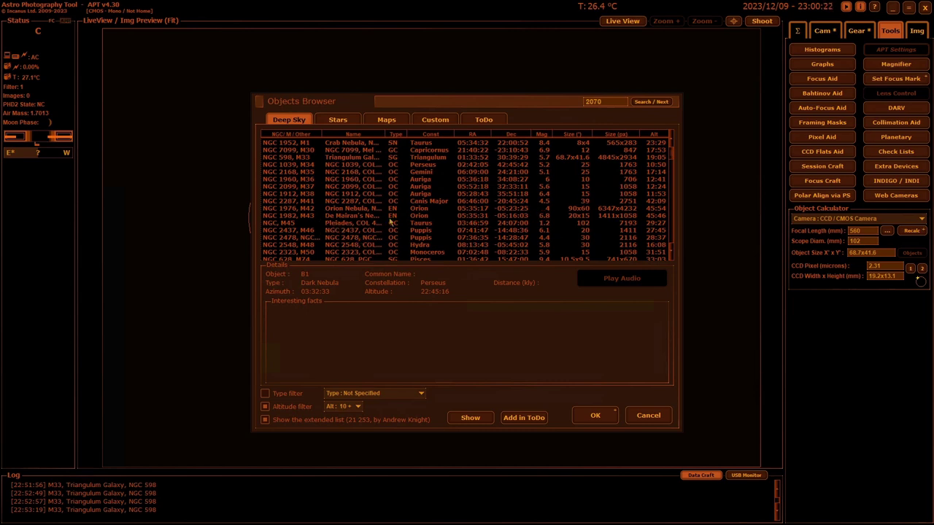
pyautogui.click(343, 225)
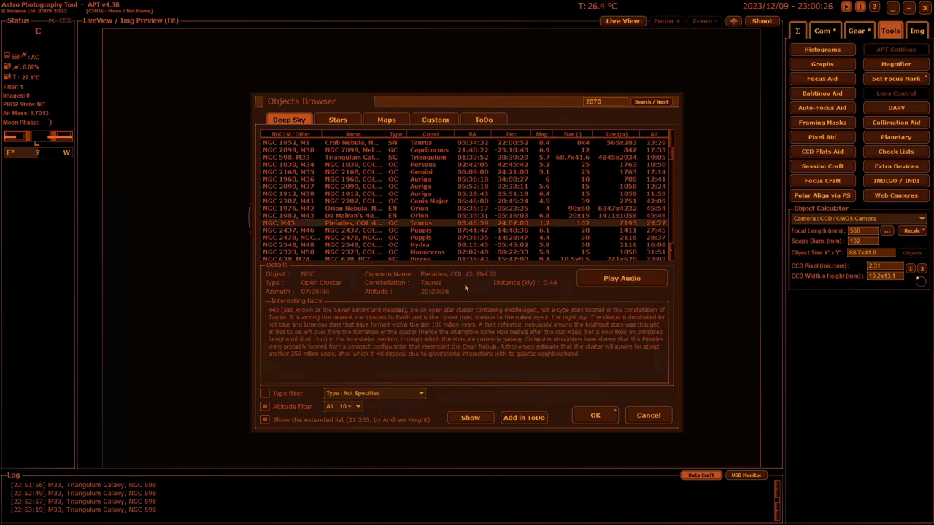
pyautogui.click(471, 418)
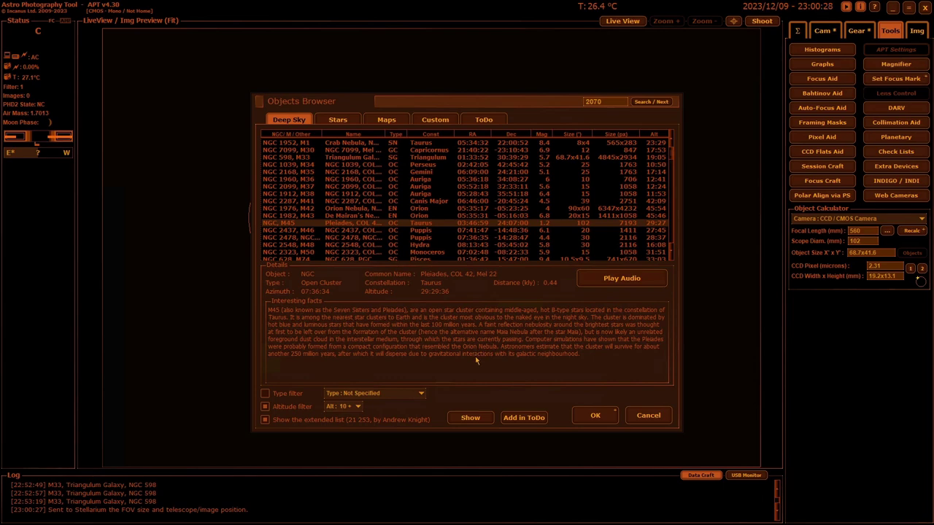
pyautogui.hotkey('alt', 'Tab')
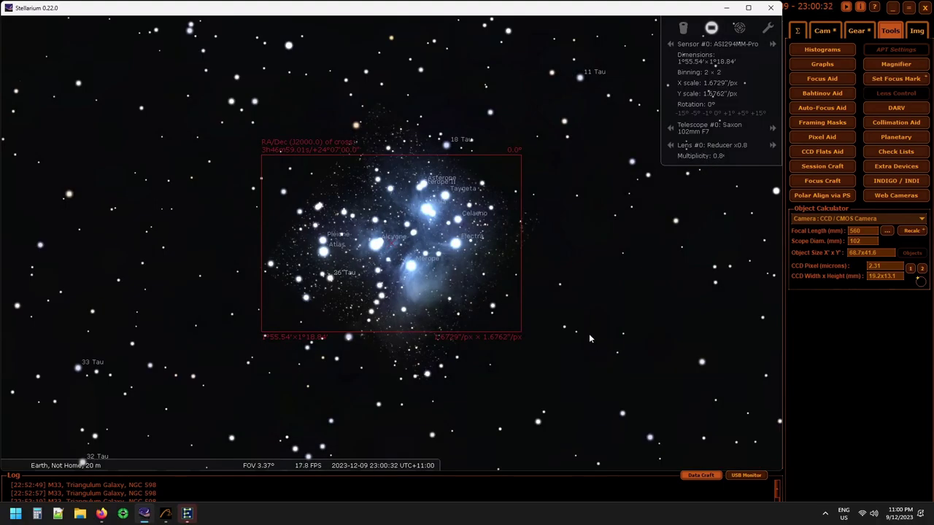
pyautogui.hotkey('alt', 'Tab')
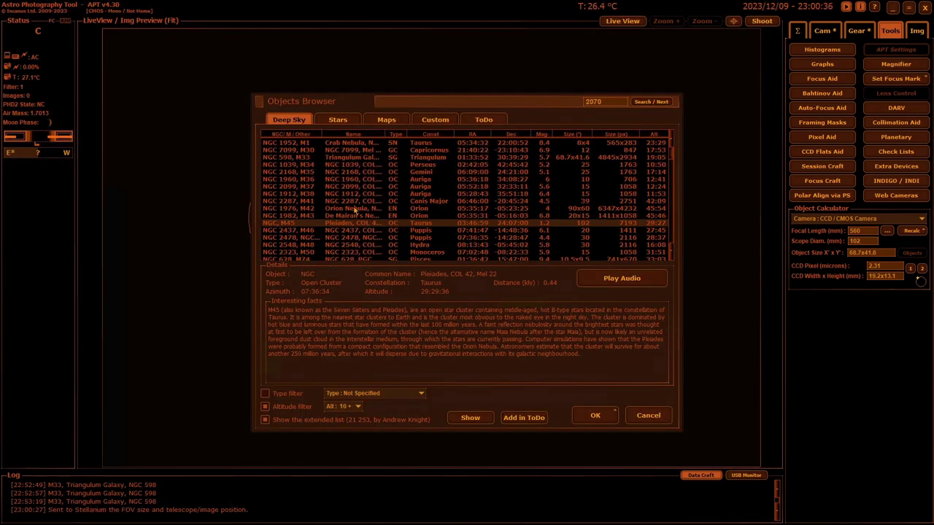
# - Make M42 (NGC 1976) the target with its 90x60 size, then reopen the browser
pyautogui.click(355, 211)
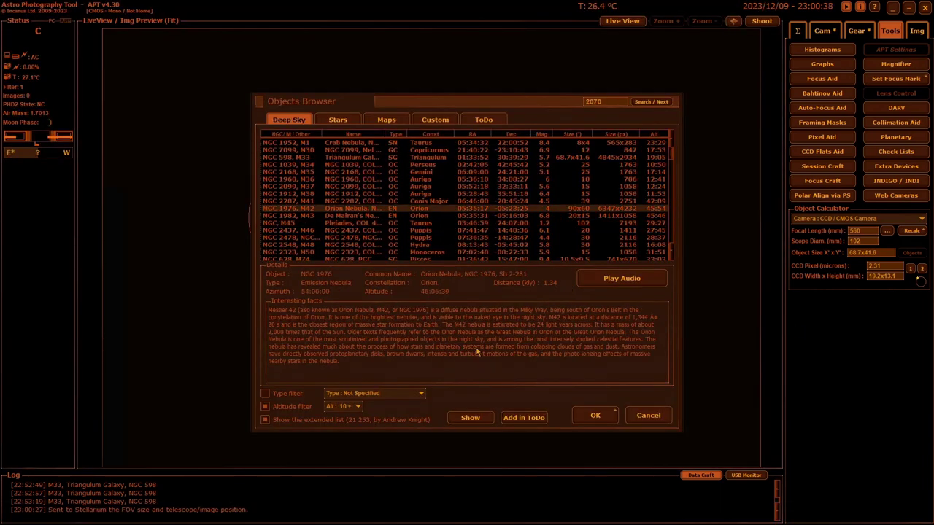
pyautogui.click(598, 416)
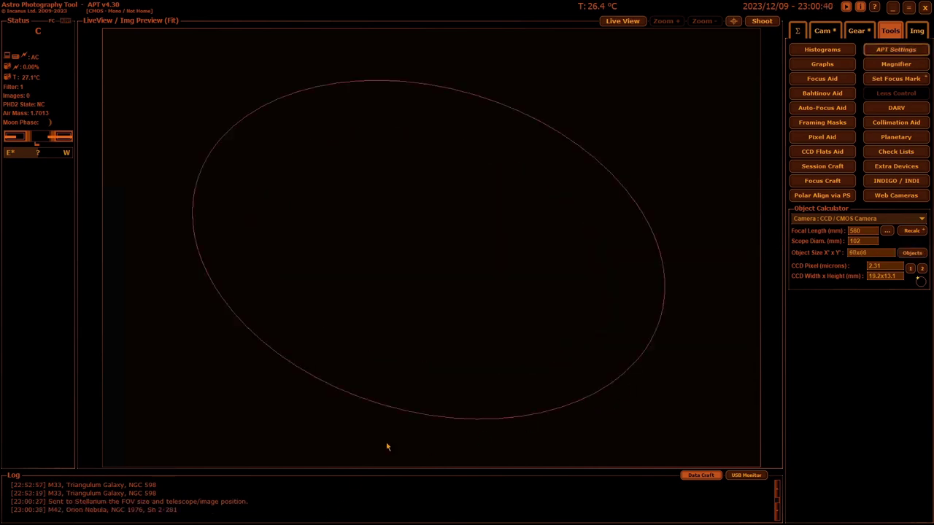
pyautogui.hotkey('alt', 'Tab')
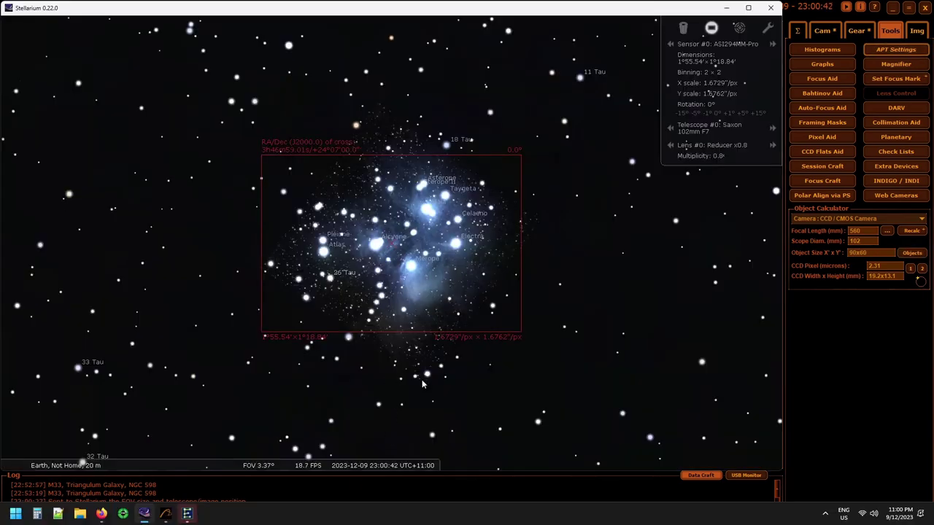
pyautogui.hotkey('alt', 'Tab')
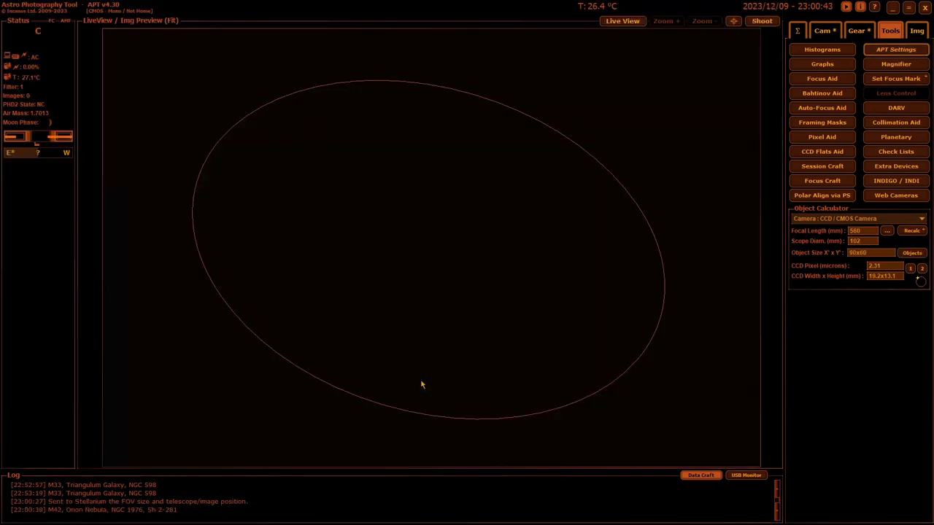
pyautogui.click(448, 418)
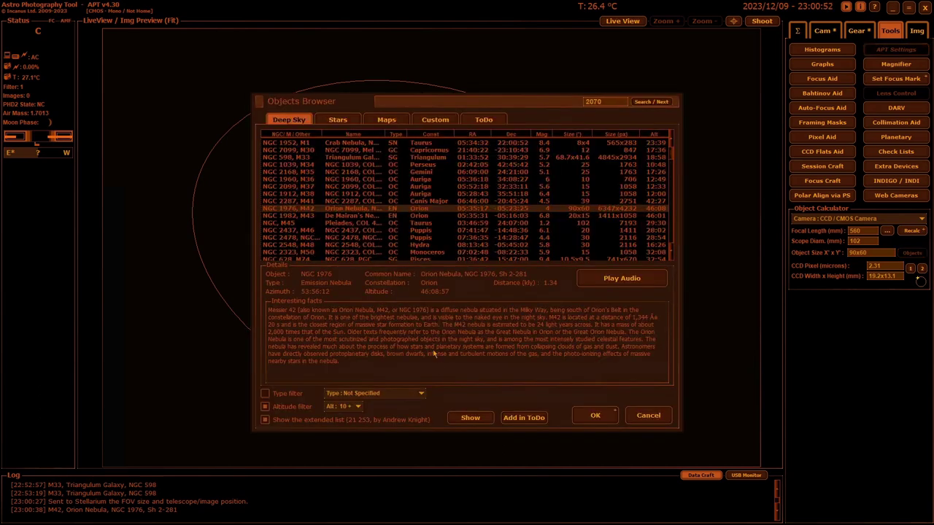
# - Send M42's camera framing to Stellarium and bring Stellarium forward to view it
pyautogui.click(470, 418)
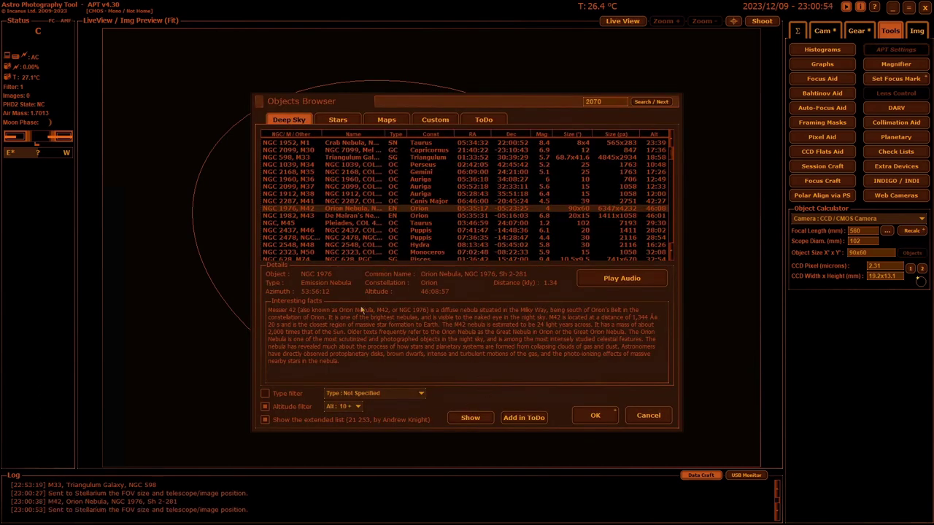
pyautogui.hotkey('alt', 'Tab')
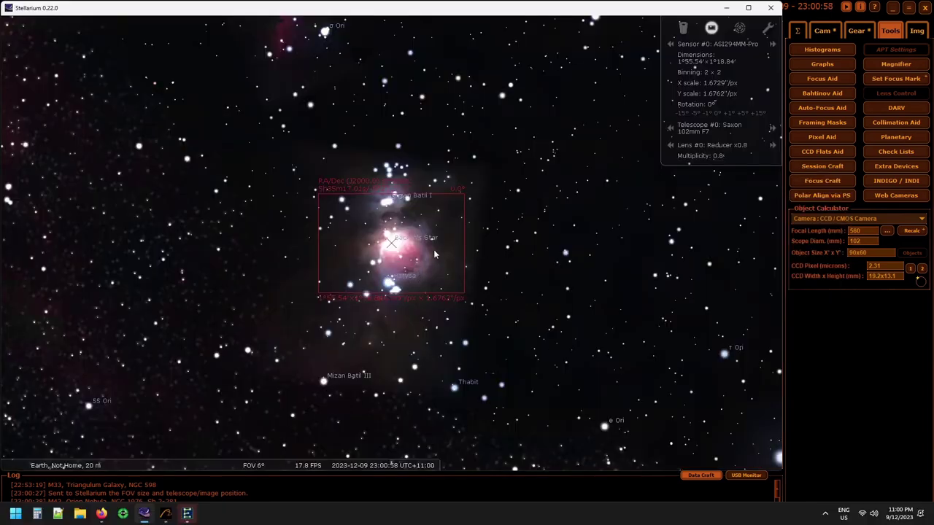
# - Leave Stellarium's M42 sensor-frame view and bring APT's Objects Browser forward
pyautogui.click(811, 329)
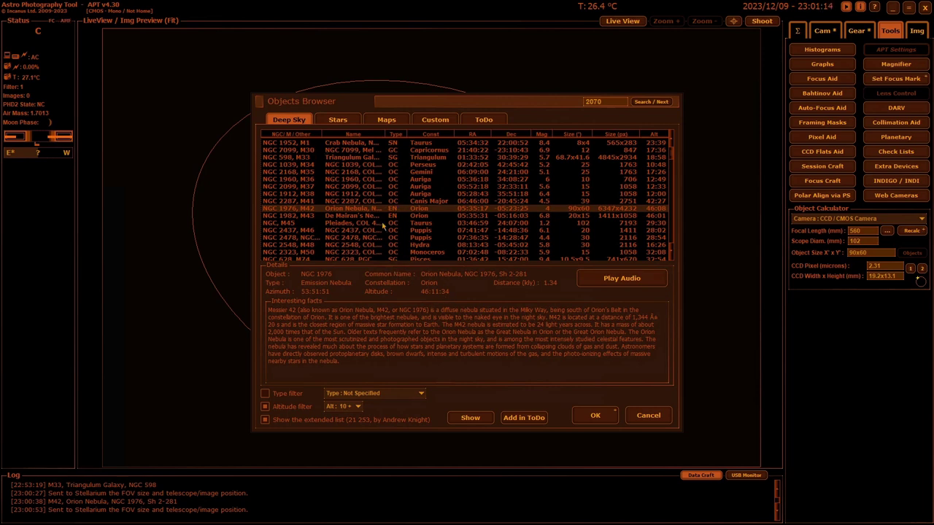
# - Add M42 to the ToDo list, confirm the entry there, then return to Deep Sky
pyautogui.click(519, 418)
pyautogui.click(480, 123)
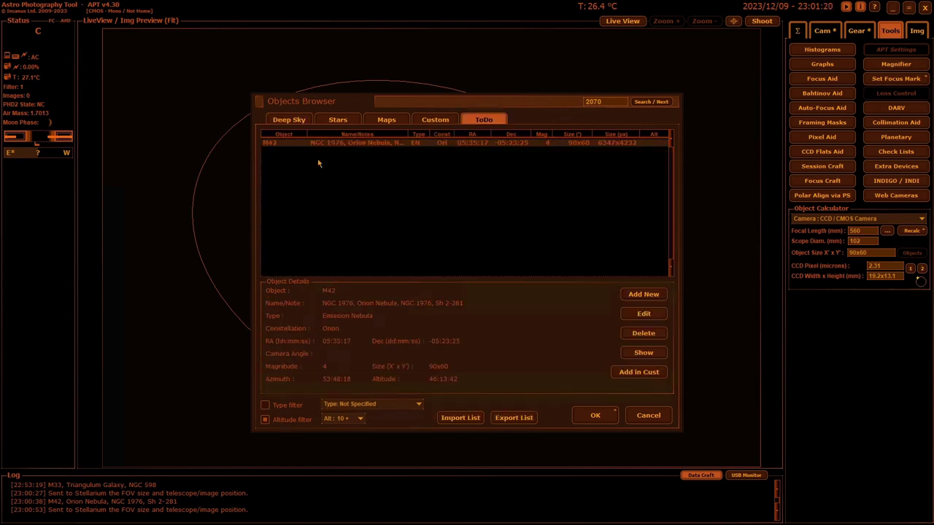
pyautogui.click(290, 124)
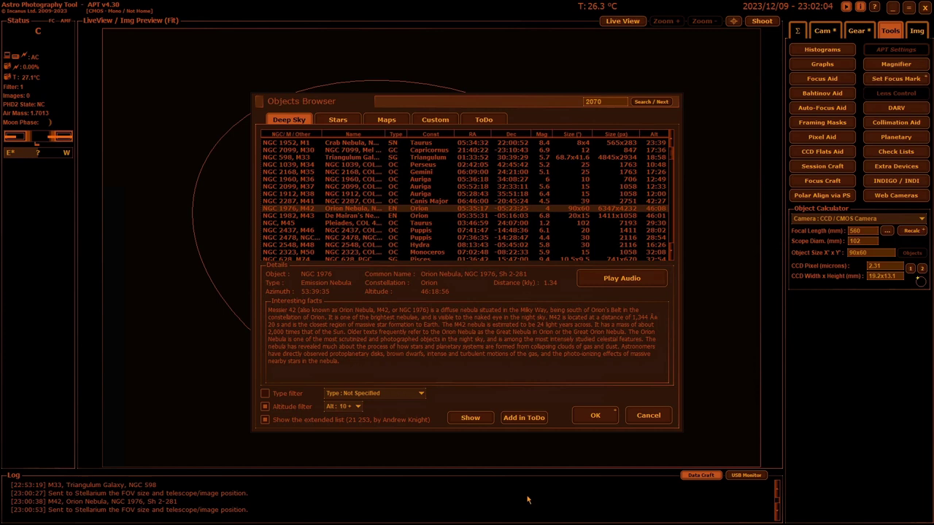
# - Reopen the Objects Browser and send Acrux's framing from the Stars list to Stellarium
pyautogui.click(639, 415)
pyautogui.click(340, 121)
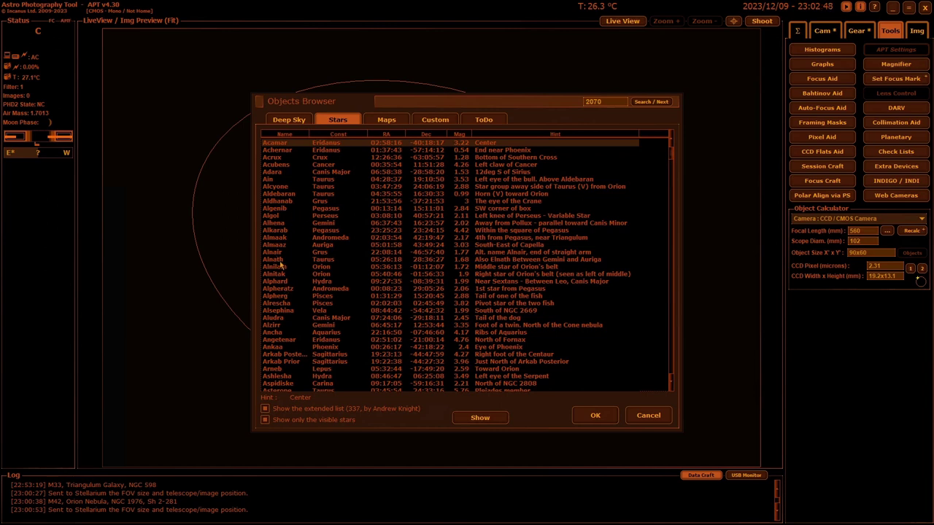
pyautogui.click(277, 158)
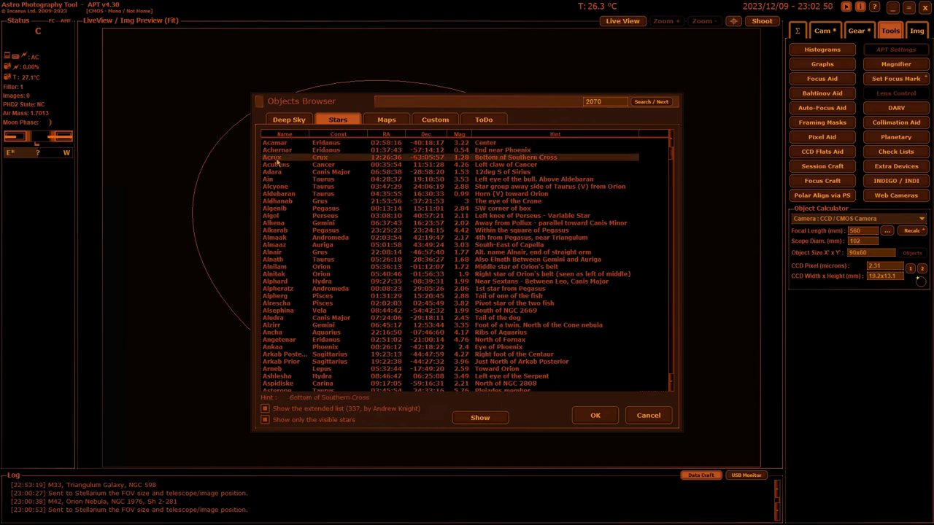
pyautogui.click(480, 417)
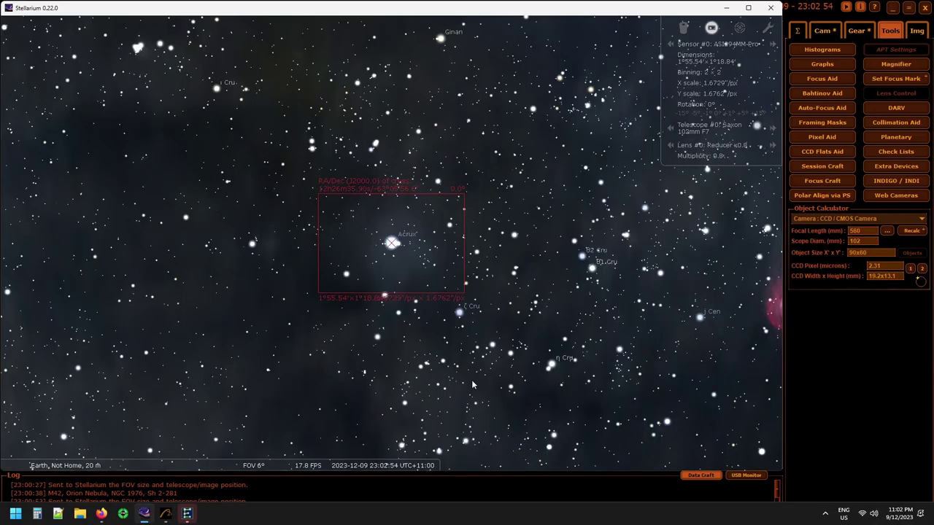
# - Zoom around Acrux in Stellarium, then switch back to APT's Stars list
pyautogui.scroll(-5, 401, 321)
pyautogui.scroll(2, 402, 321)
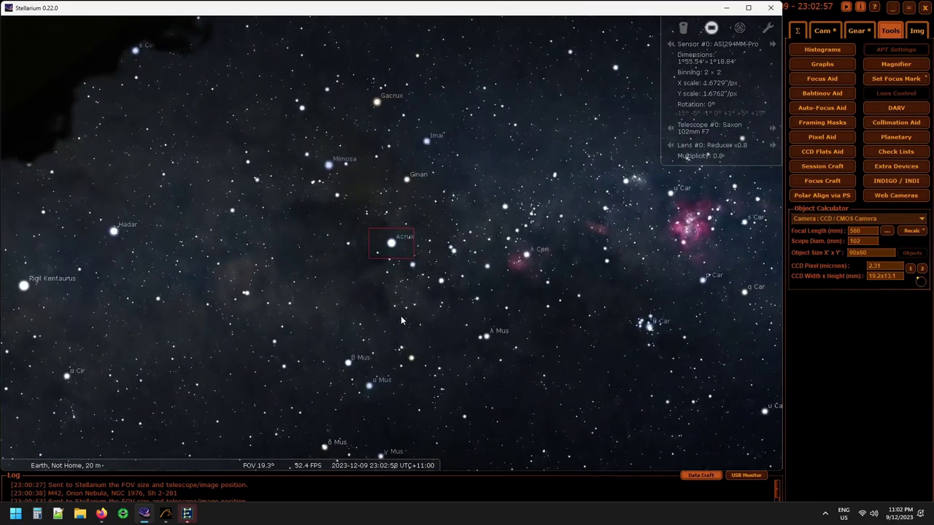
pyautogui.scroll(5, 401, 321)
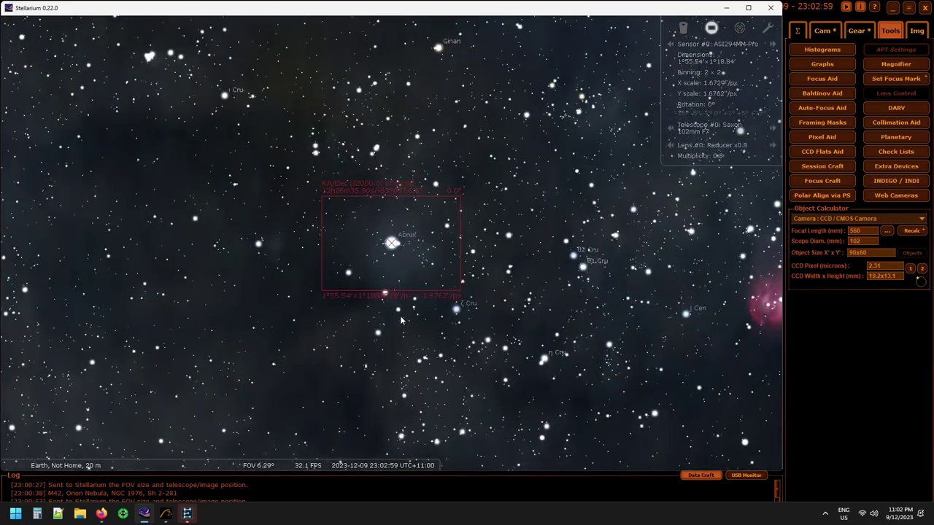
pyautogui.scroll(4, 400, 320)
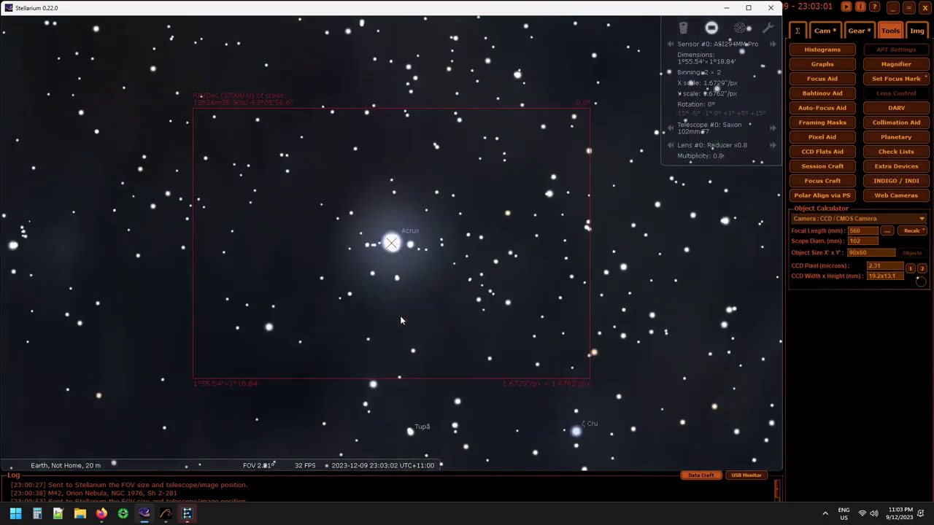
pyautogui.scroll(-2, 400, 315)
pyautogui.scroll(3, 400, 315)
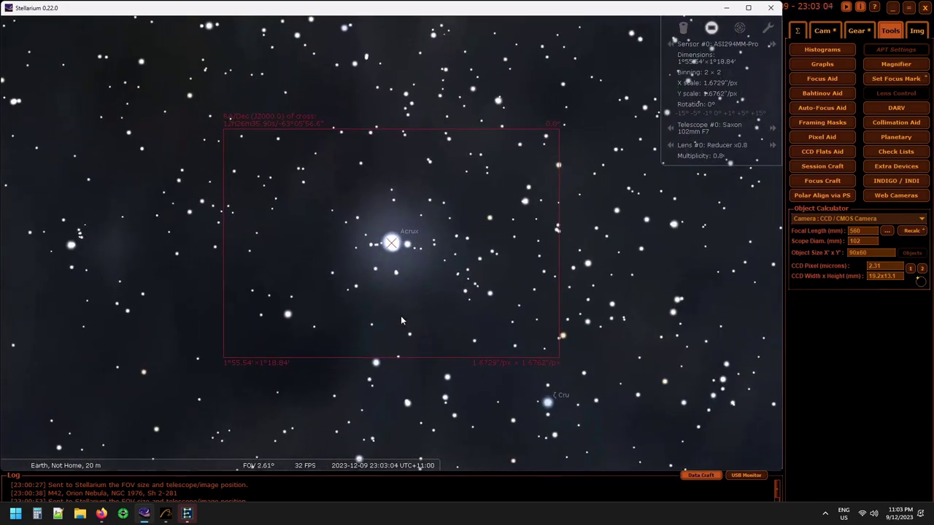
pyautogui.scroll(-3, 401, 318)
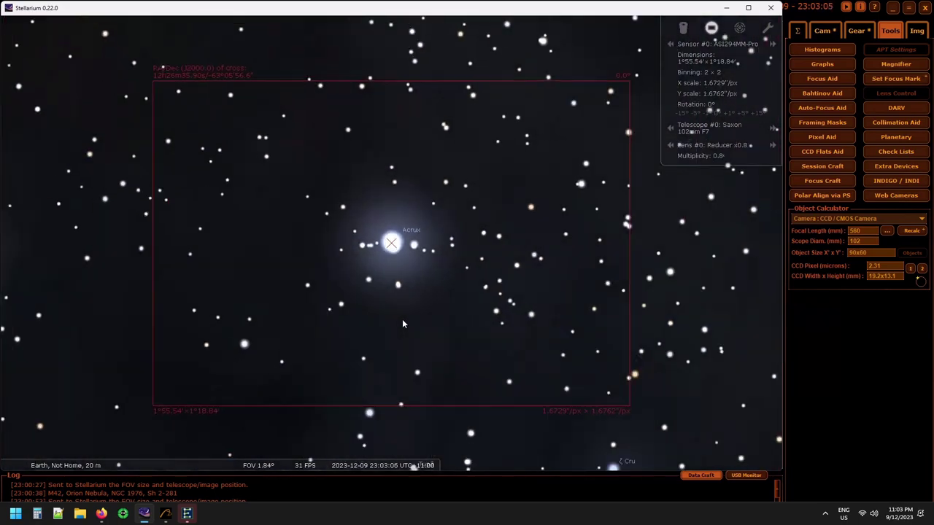
pyautogui.hotkey('alt', 'Tab')
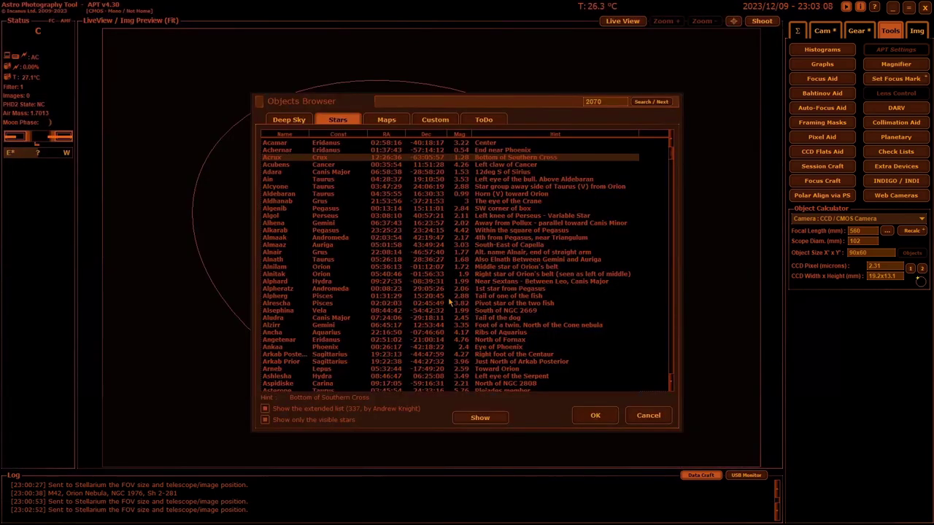
# - Compare the northern and southern sky charts on the Maps tab
pyautogui.click(385, 124)
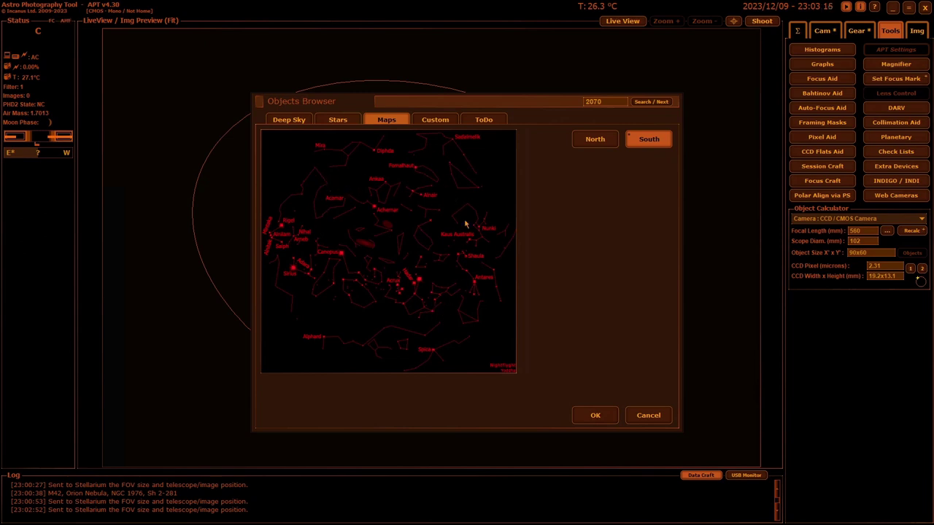
pyautogui.click(595, 144)
pyautogui.click(641, 145)
# - Choose Alnilam from the Stars list and reopen the Objects Browser
pyautogui.click(340, 124)
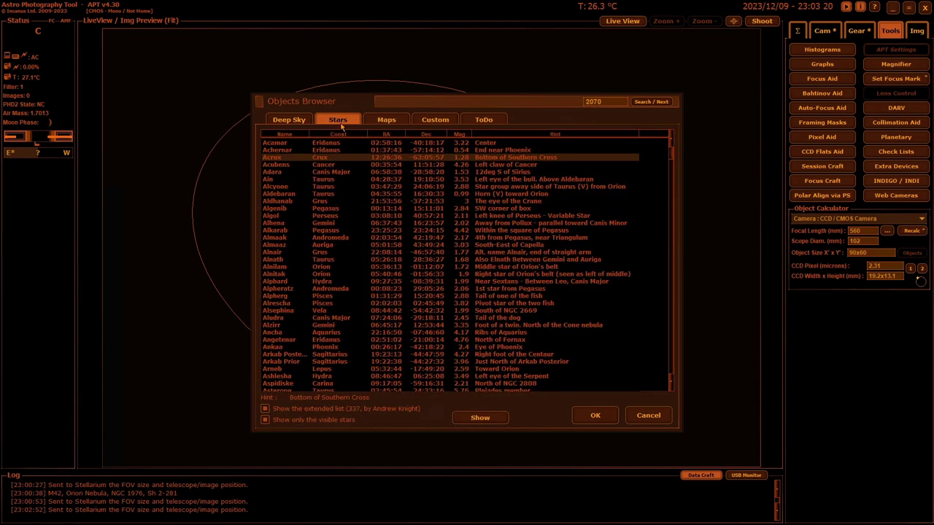
pyautogui.doubleClick(320, 267)
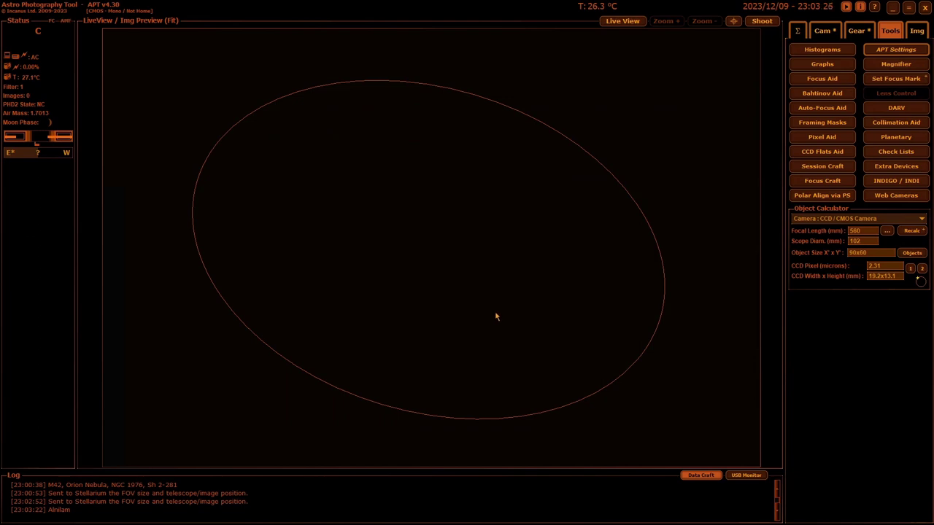
pyautogui.click(497, 317)
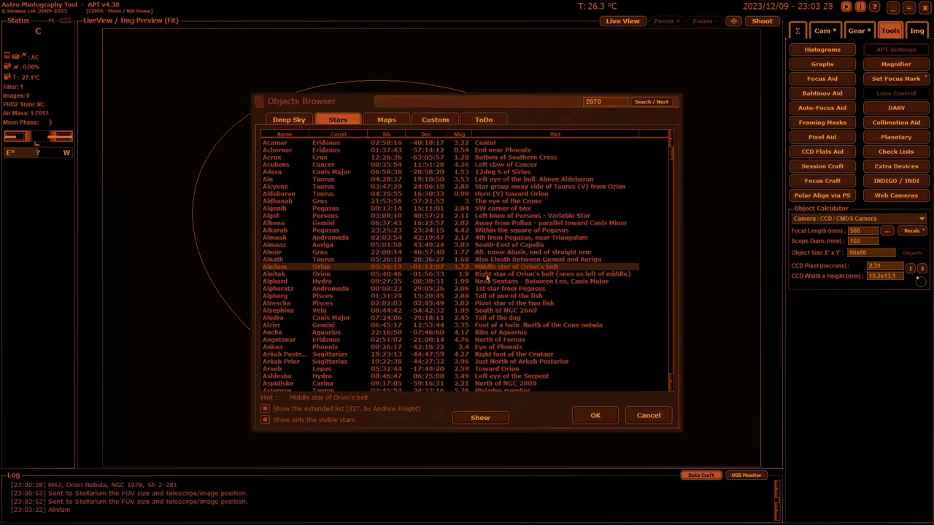
# - Check the Custom list, recheck the north and south charts, then return to Custom
pyautogui.click(435, 121)
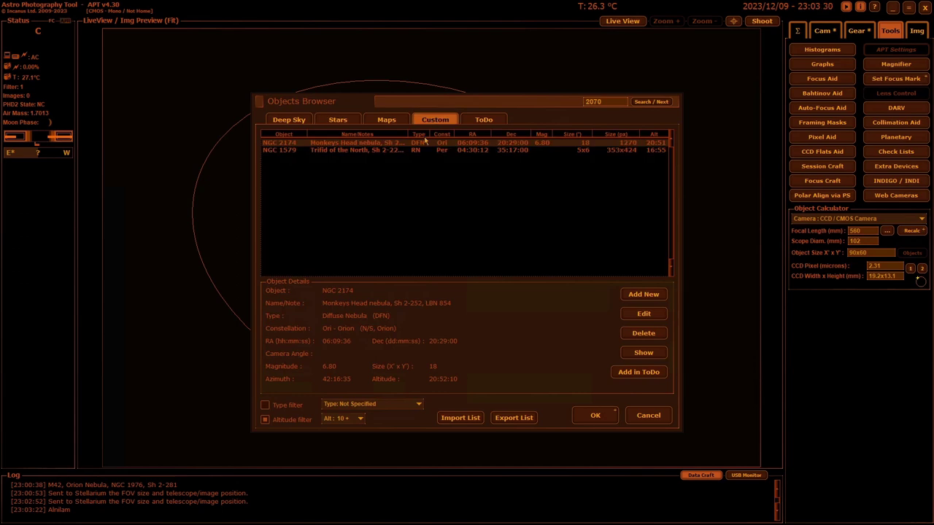
pyautogui.click(387, 121)
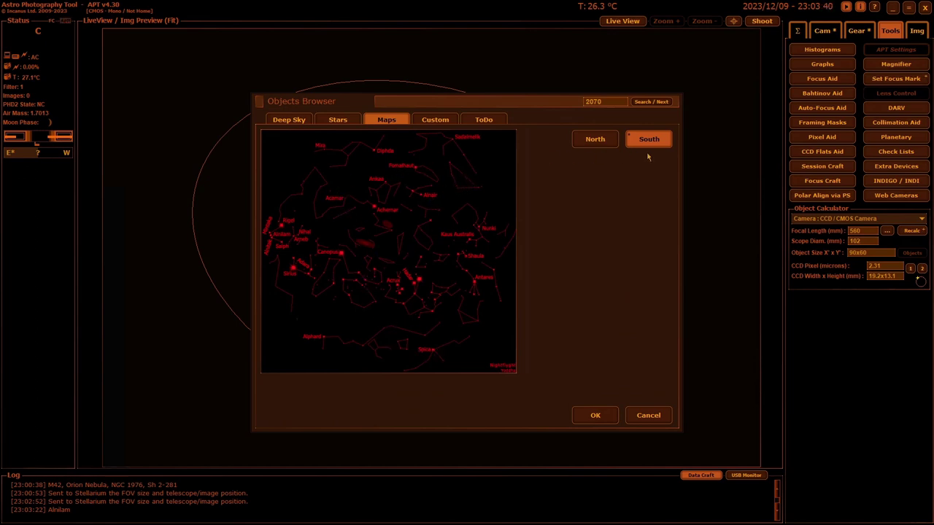
pyautogui.click(600, 144)
pyautogui.click(639, 145)
pyautogui.click(436, 121)
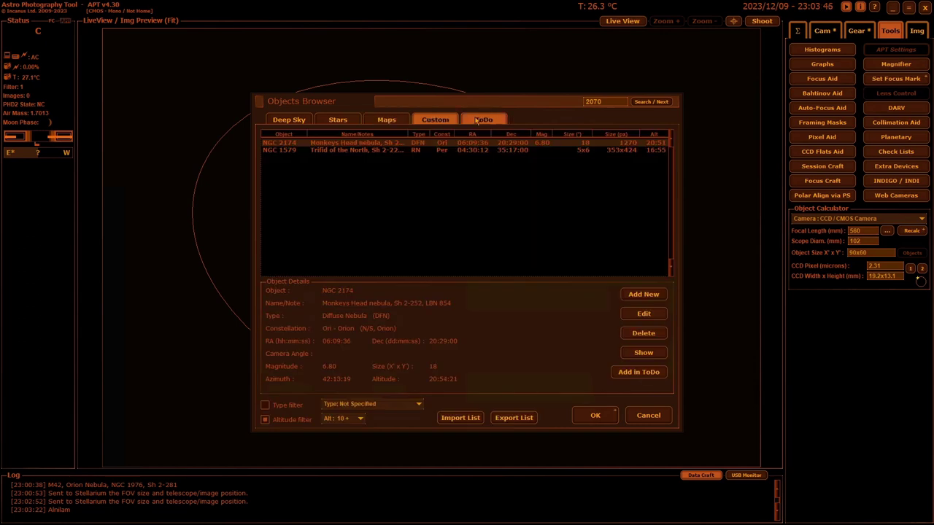
pyautogui.click(435, 120)
pyautogui.click(436, 120)
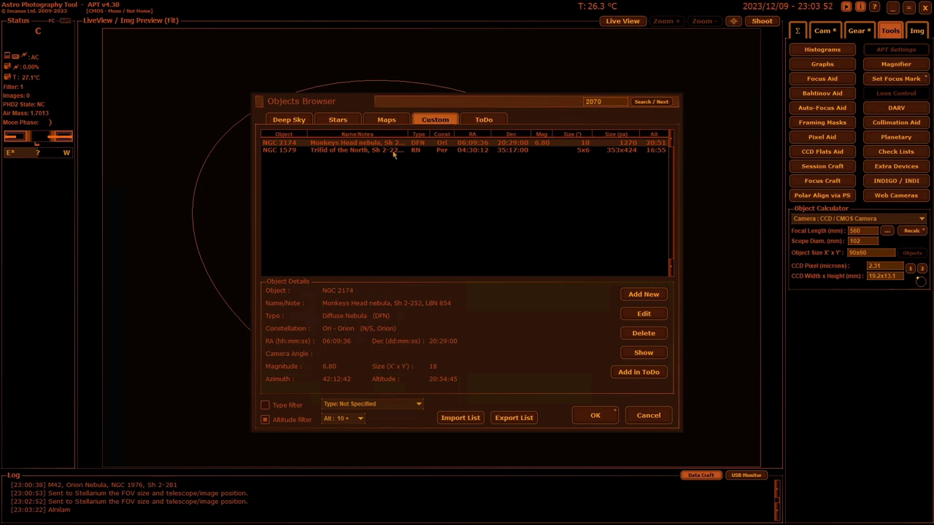
pyautogui.click(483, 121)
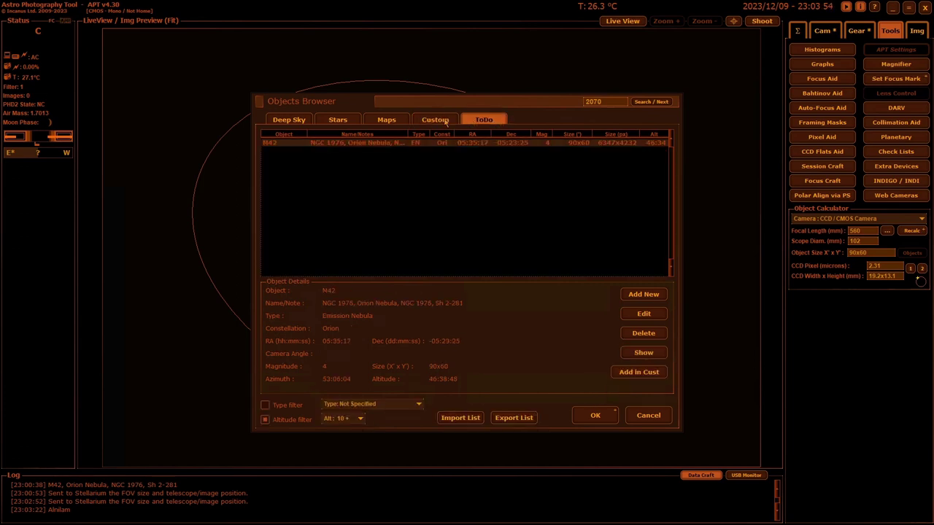
pyautogui.click(447, 122)
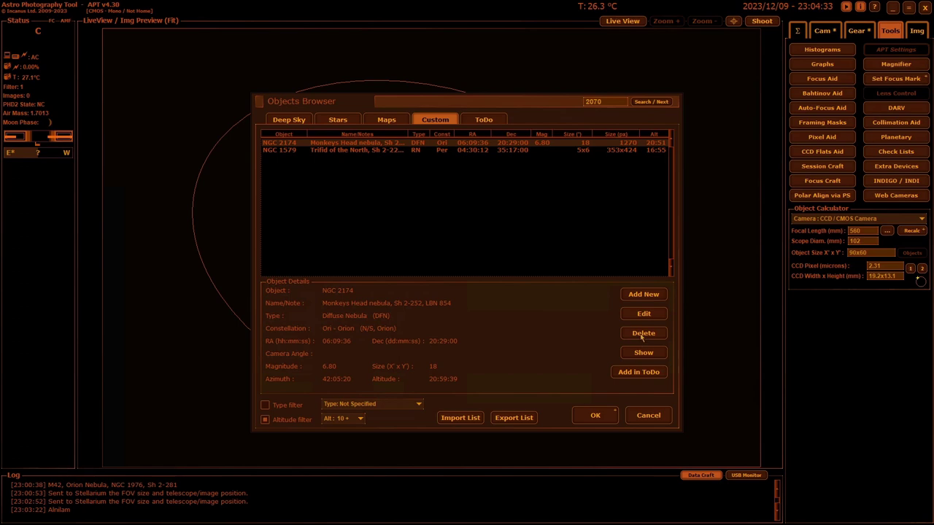
# - Frame NGC 2174 (Monkey Head) in Stellarium, then open APT's Export List options
pyautogui.click(640, 353)
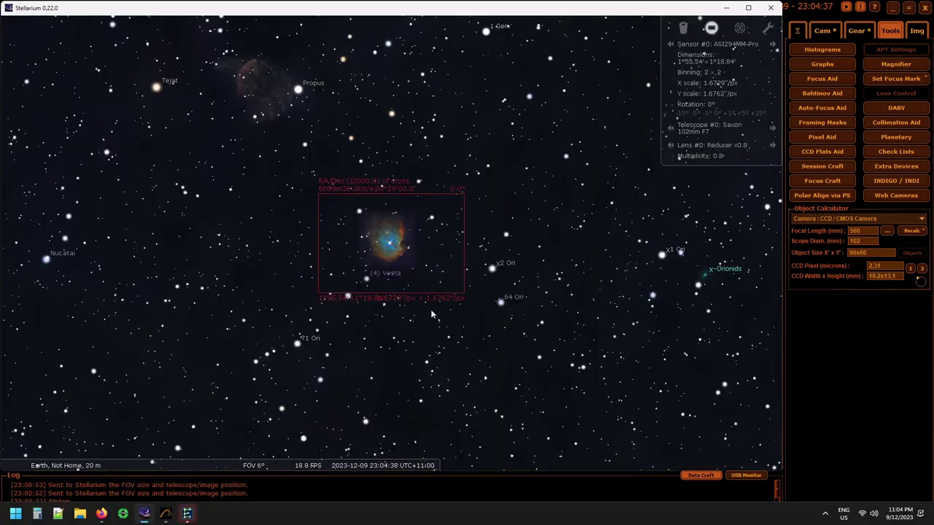
pyautogui.scroll(-5, 425, 310)
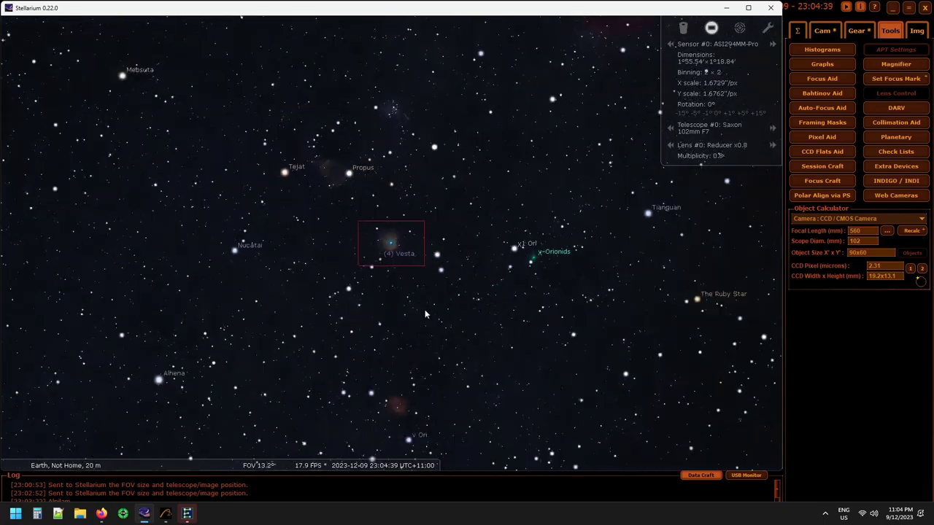
pyautogui.scroll(-5, 426, 314)
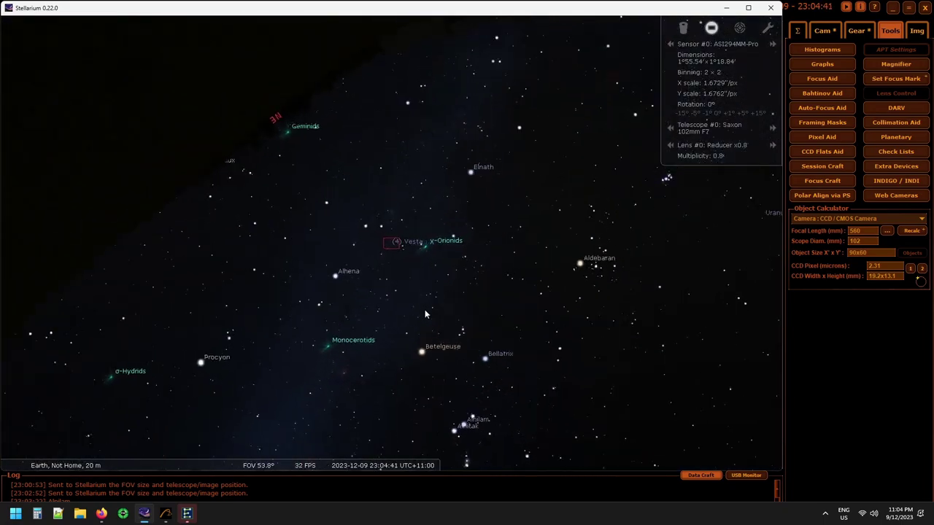
pyautogui.scroll(8, 425, 314)
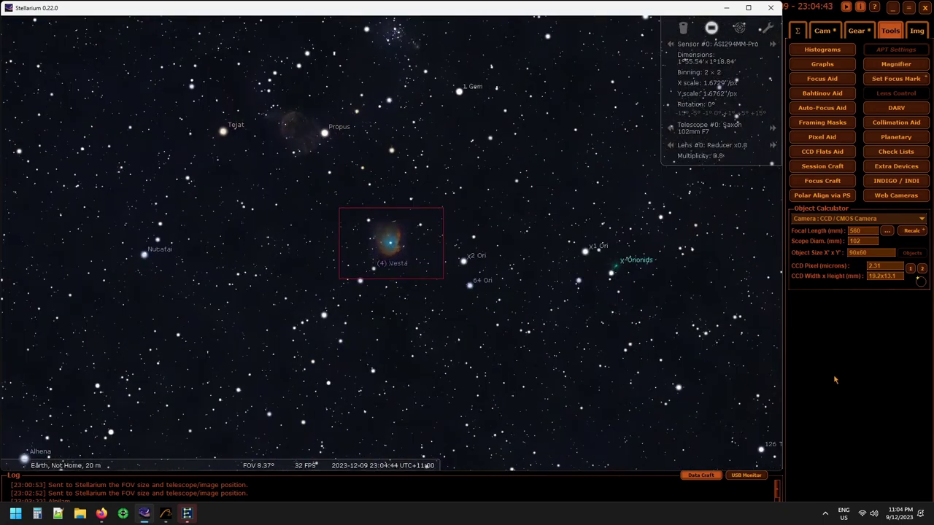
pyautogui.click(785, 372)
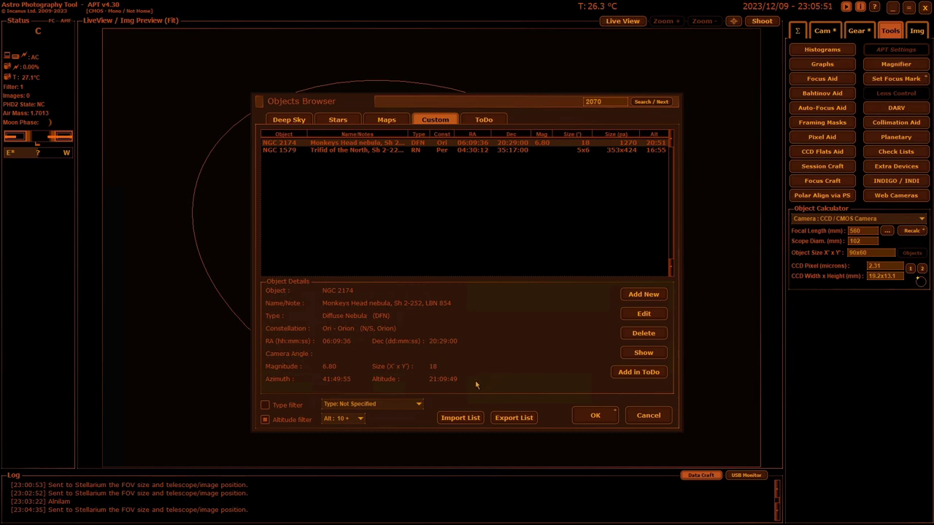
pyautogui.click(521, 421)
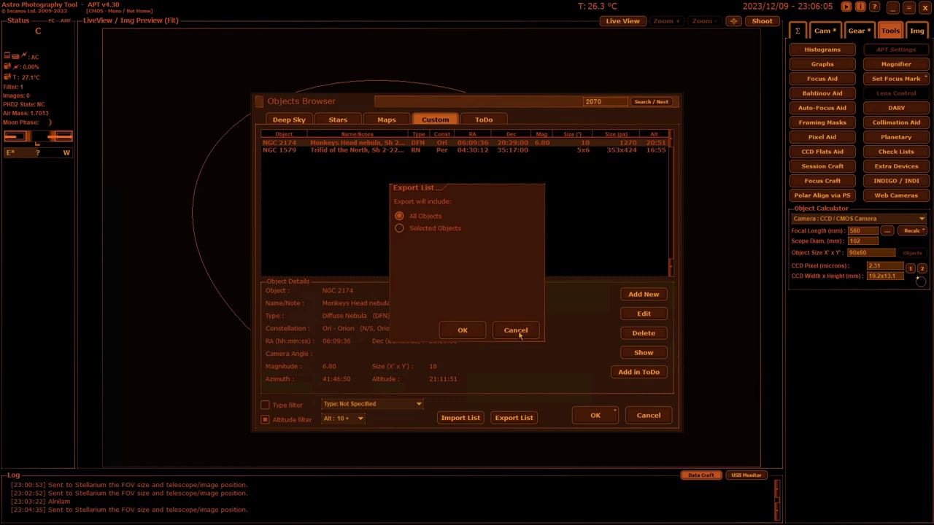
# - Cancel the Export List dialog and bring up the Import List format choices
pyautogui.click(519, 331)
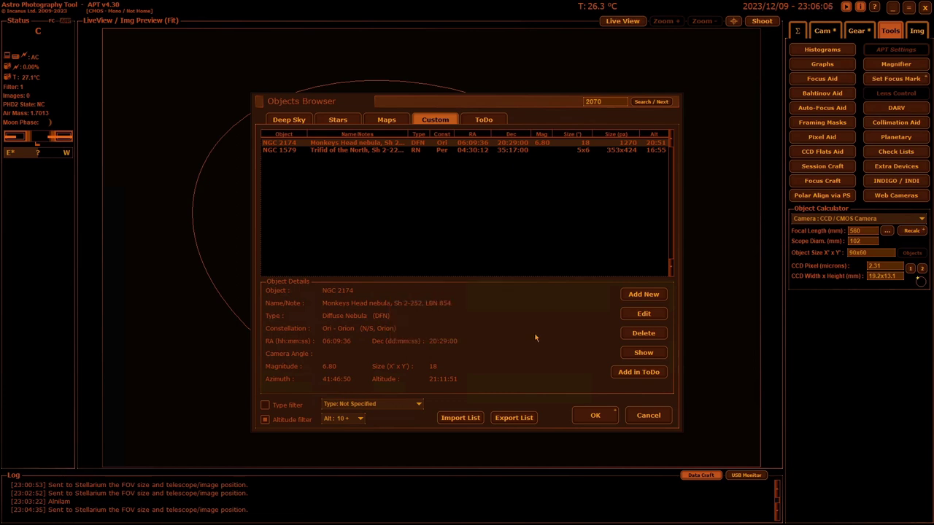
pyautogui.click(461, 419)
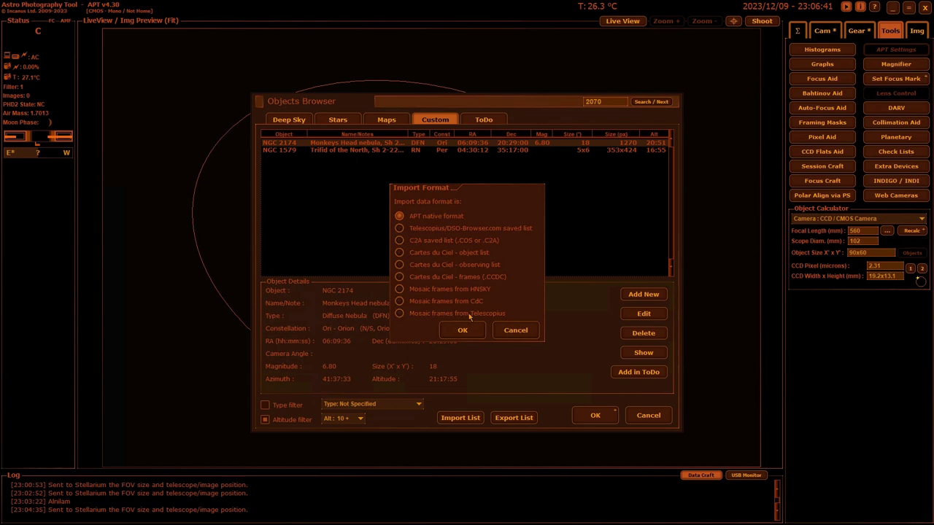
# - Import M42-mosaic-plan.csv as Telescopius mosaic frames, adding Pane 1 to Pane 4
pyautogui.click(399, 314)
pyautogui.click(463, 331)
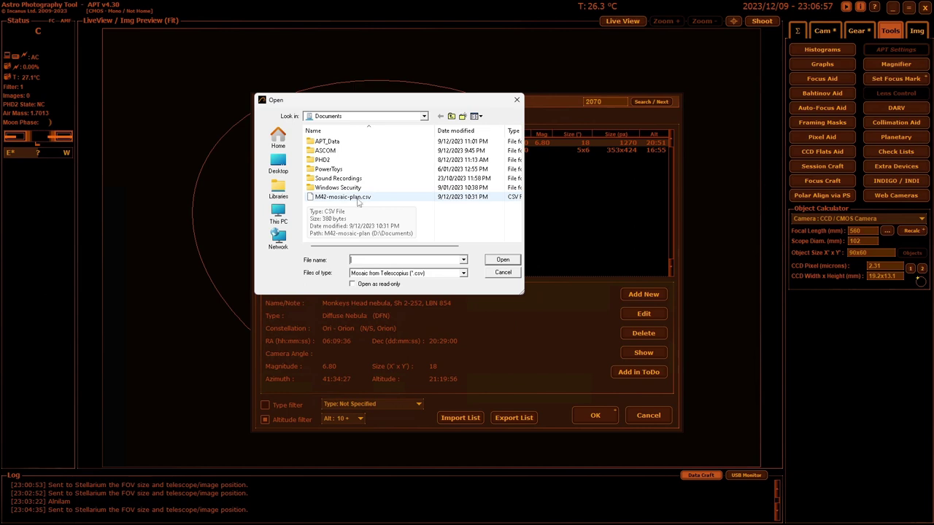
pyautogui.doubleClick(359, 201)
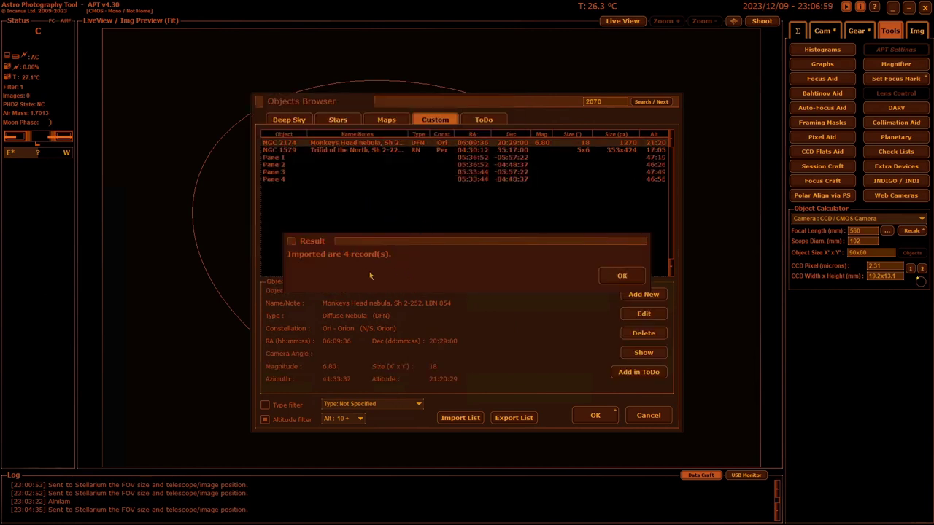
pyautogui.click(621, 276)
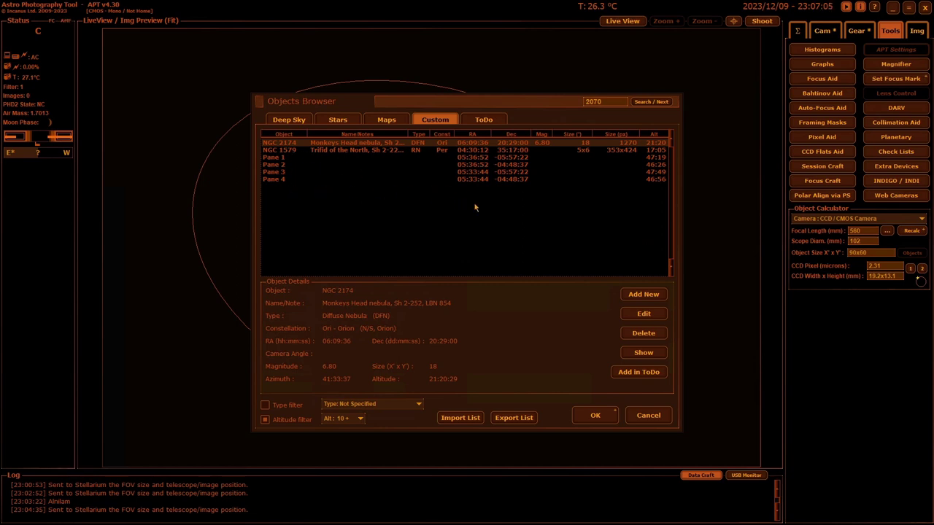
# - Abandon the NGC 2174 edit, save Pane 1's details as DFN in Ori, and show ToDo
pyautogui.click(636, 316)
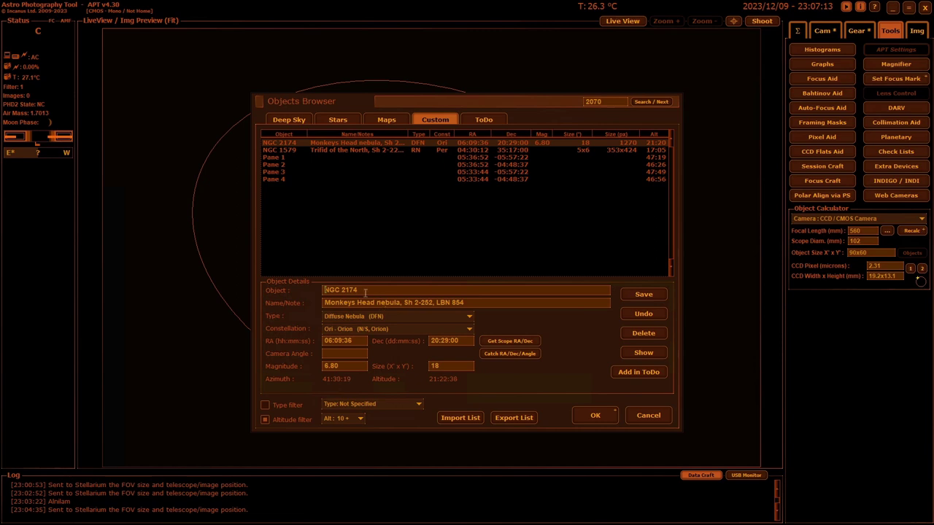
pyautogui.click(645, 313)
pyautogui.click(289, 159)
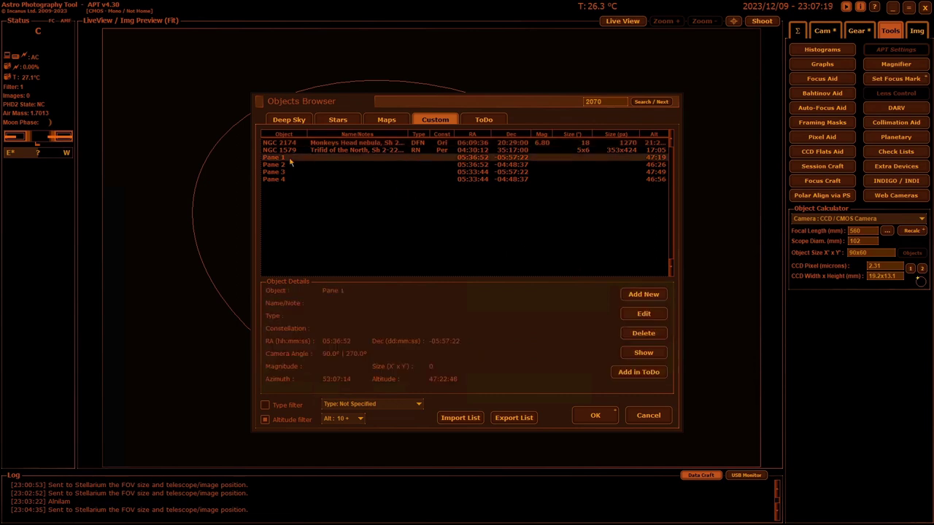
pyautogui.click(644, 313)
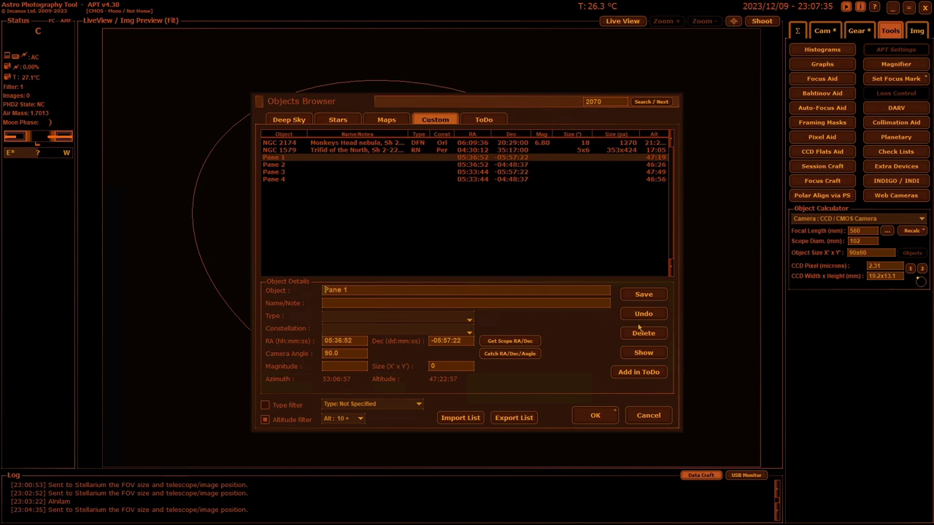
pyautogui.click(629, 294)
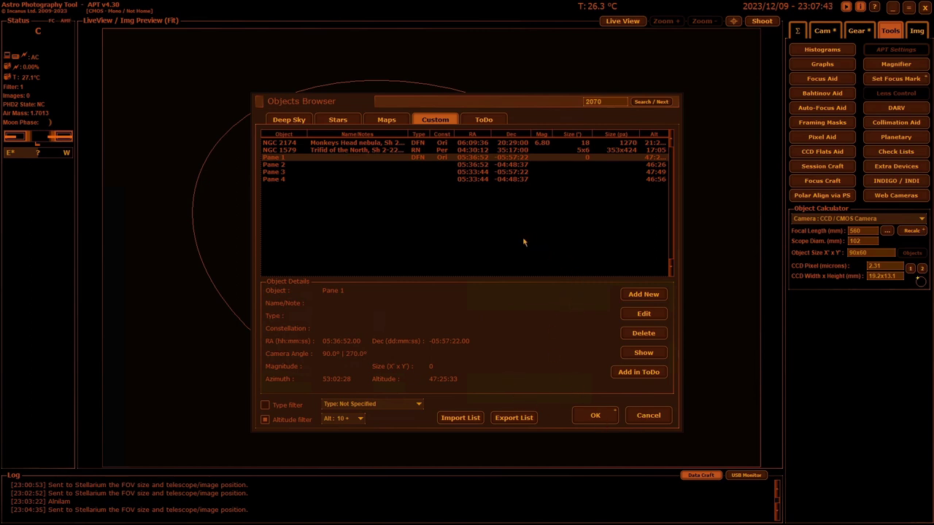
pyautogui.click(483, 121)
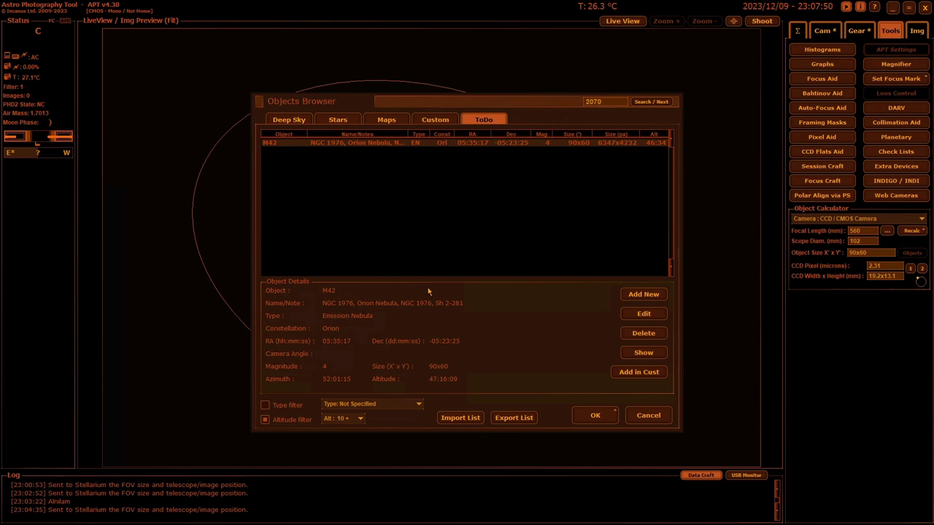
# - Switch to the Deep Sky catalogue showing NGC 1976, the Orion Nebula
pyautogui.click(287, 121)
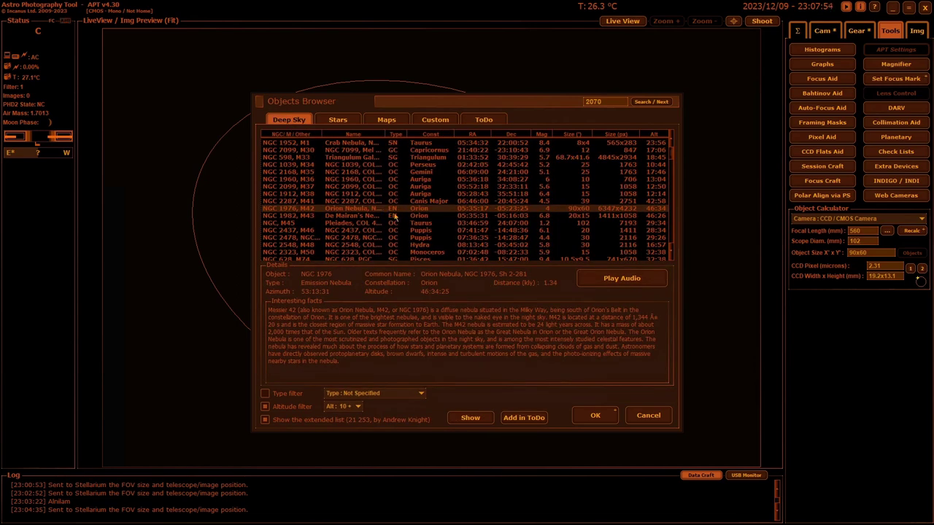